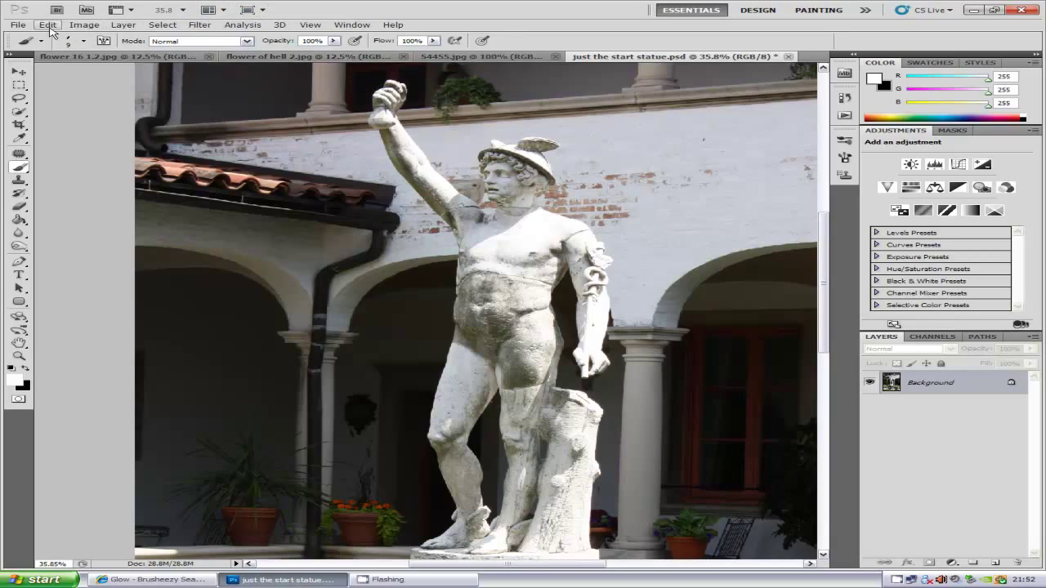
- Open the File menu and close it again without choosing any command
{"action": "left_click", "coordinate": [21, 25]}
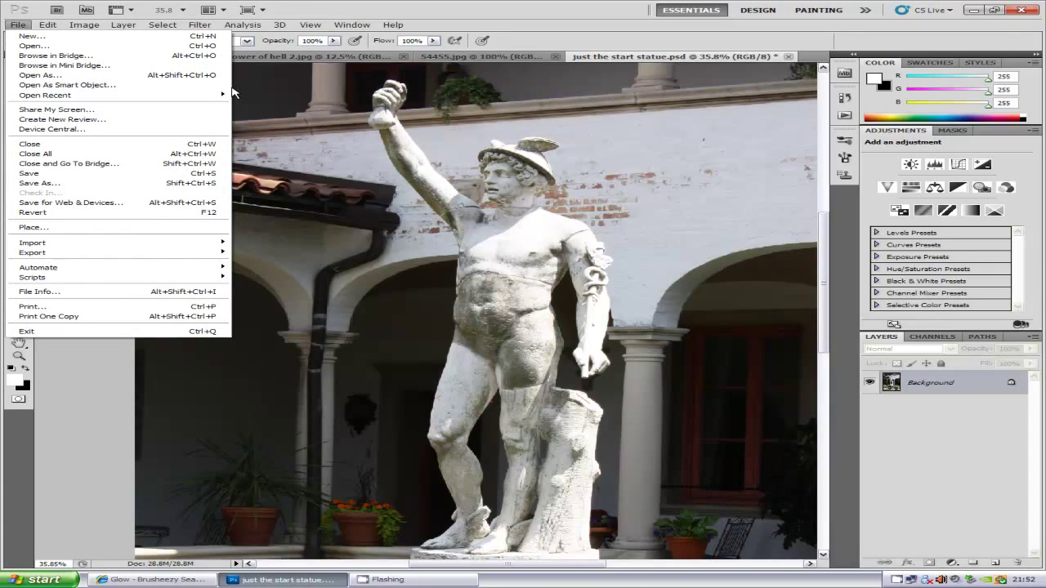
{"action": "left_click", "coordinate": [981, 479]}
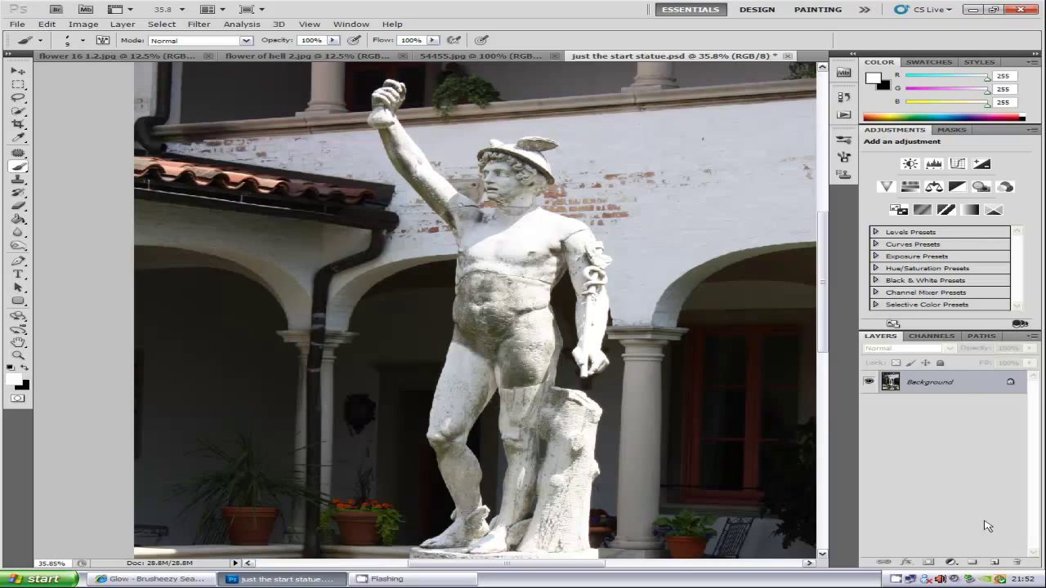
- Add an empty Layer 1 above Background and open the brush preset picker
{"action": "left_click", "coordinate": [994, 563]}
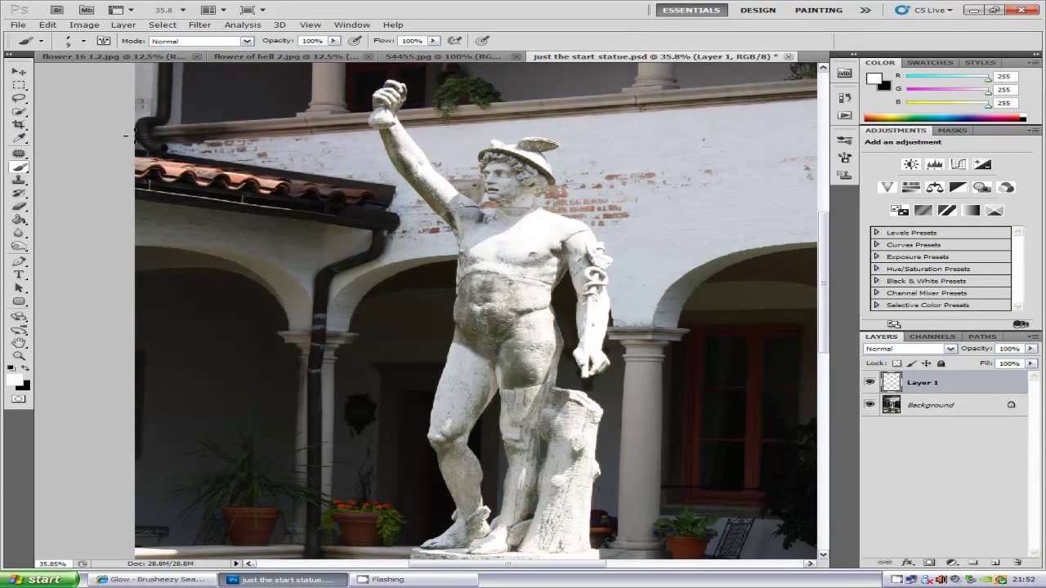
{"action": "left_click", "coordinate": [85, 40]}
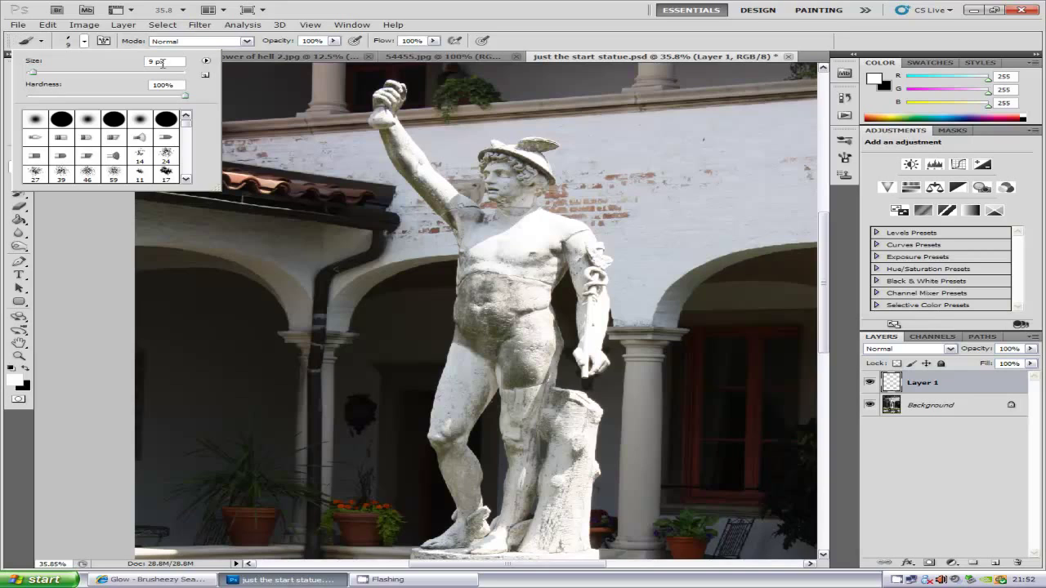
- Try loading the Calligraphic Brushes set from the preset flyout, then cancel replacing the brushes
{"action": "left_click", "coordinate": [207, 64]}
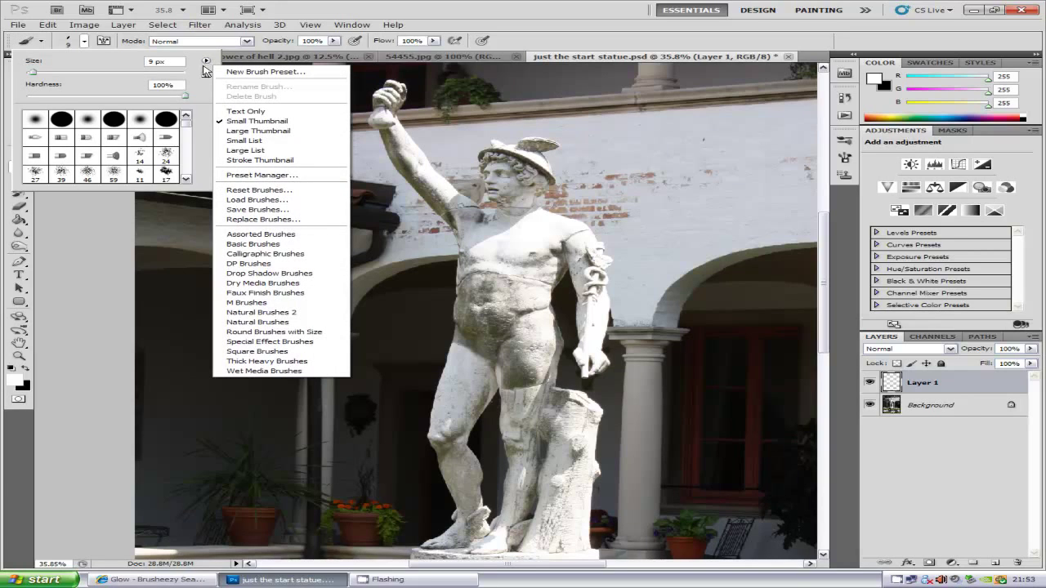
{"action": "left_click", "coordinate": [296, 253]}
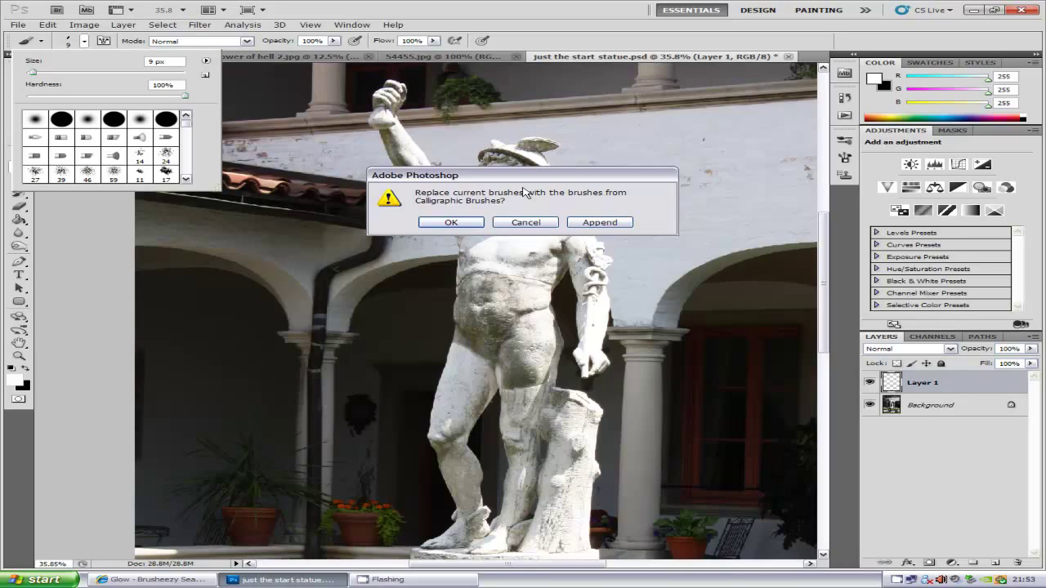
{"action": "left_click", "coordinate": [526, 222]}
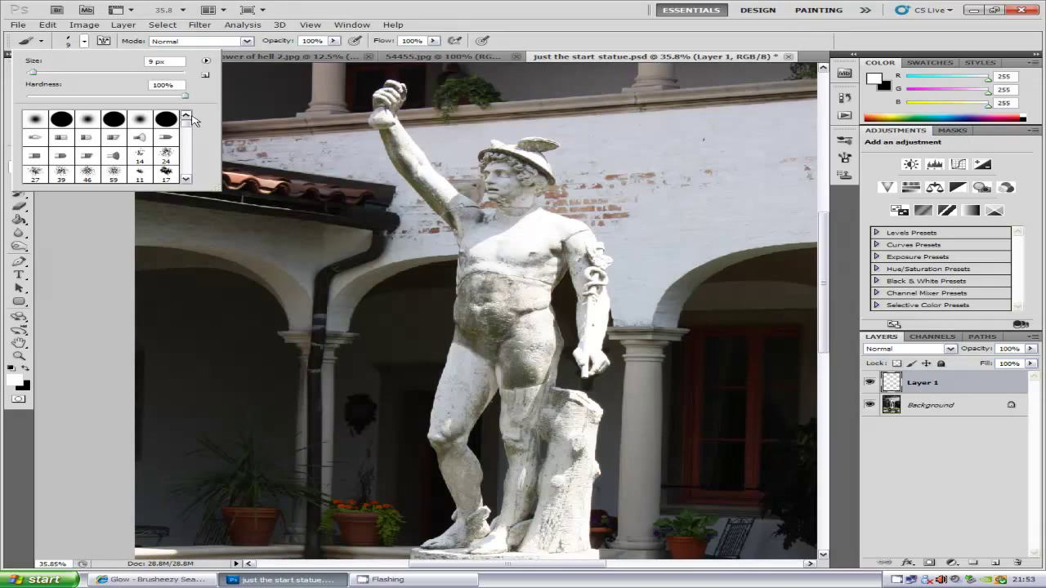
- Choose the 20 px brush preset and change its size to 7 px
{"action": "left_click", "coordinate": [188, 181]}
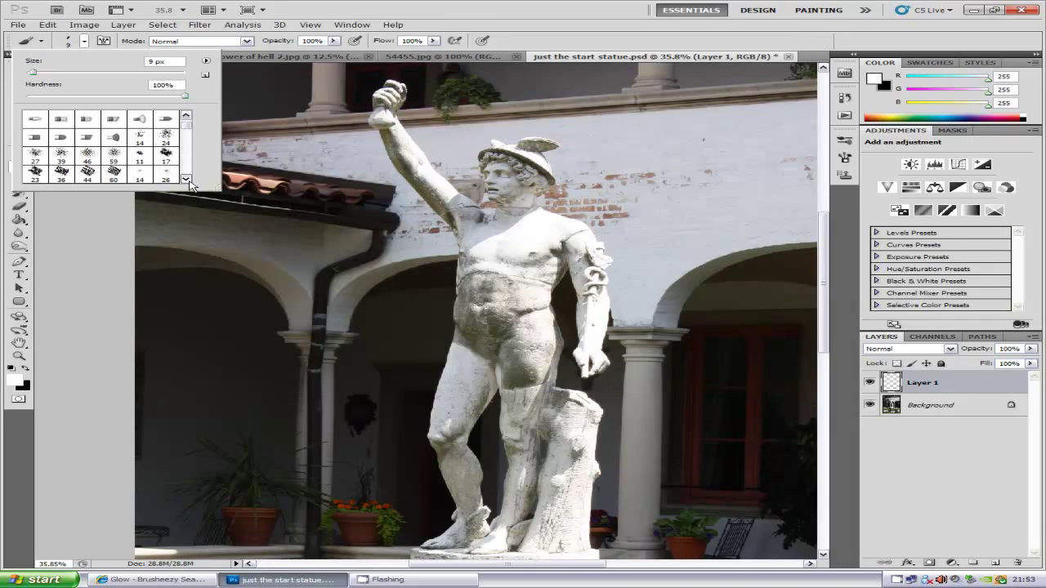
{"action": "left_click", "coordinate": [188, 180]}
{"action": "left_click", "coordinate": [188, 180]}
{"action": "left_click", "coordinate": [188, 181]}
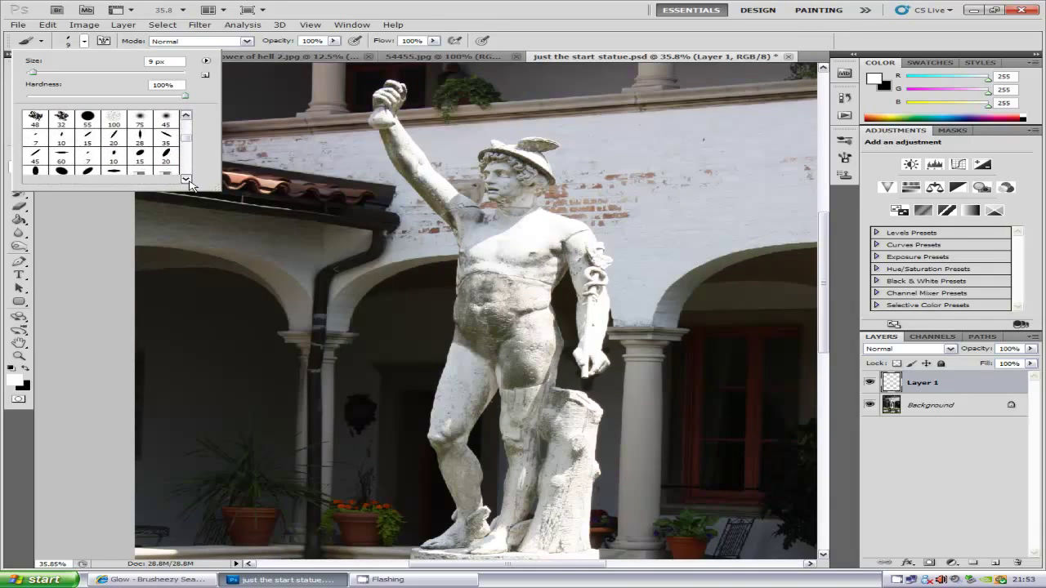
{"action": "left_click", "coordinate": [188, 181]}
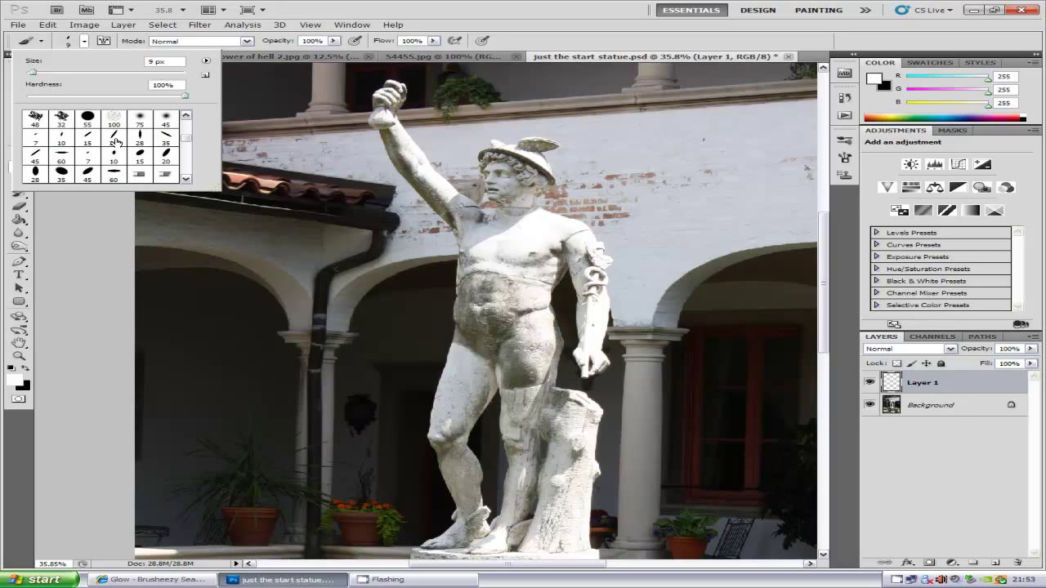
{"action": "left_click", "coordinate": [113, 140]}
{"action": "left_click", "coordinate": [152, 63]}
{"action": "type", "text": "7"}
- Enable Shape Dynamics in the Brush panel from Window > Brush, then collapse the panel
{"action": "left_click", "coordinate": [84, 42]}
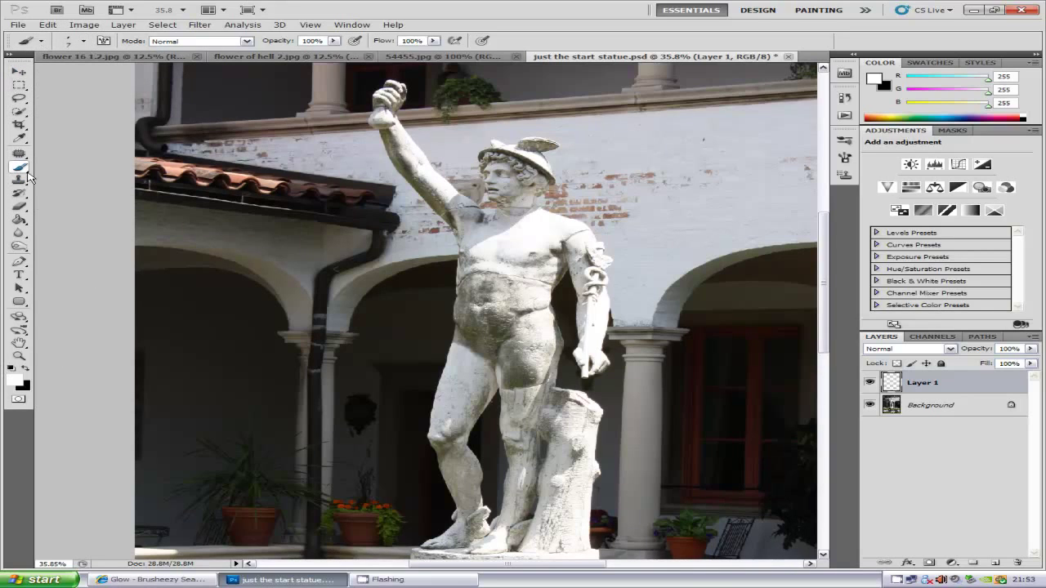
{"action": "left_click", "coordinate": [350, 25]}
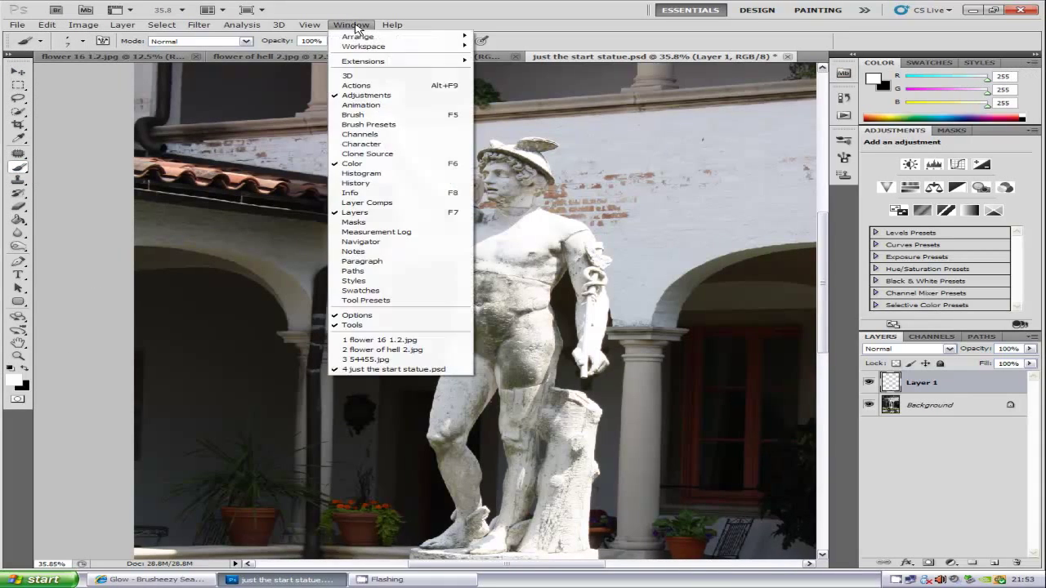
{"action": "left_click", "coordinate": [393, 117]}
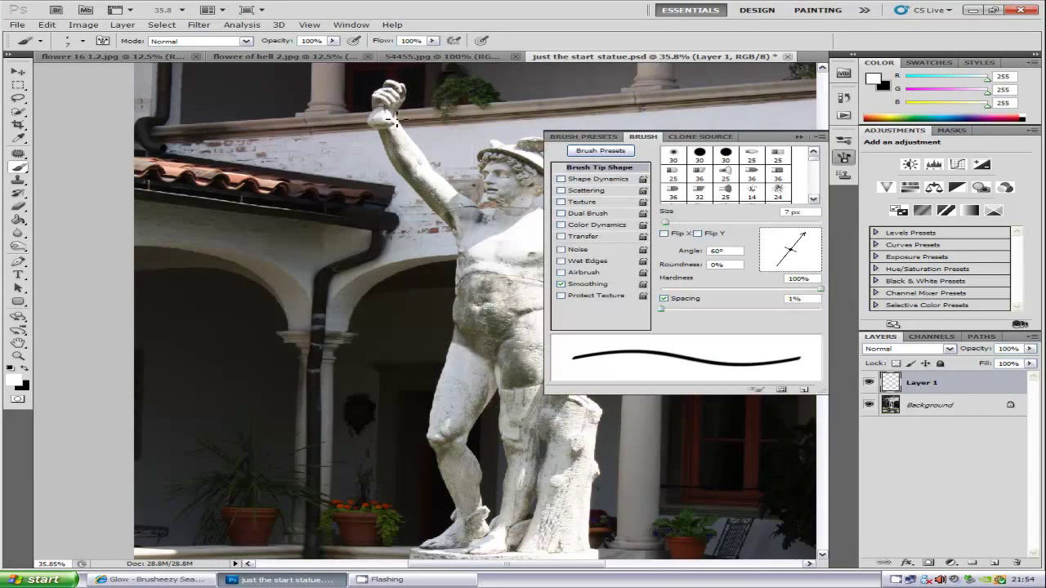
{"action": "left_click", "coordinate": [585, 181]}
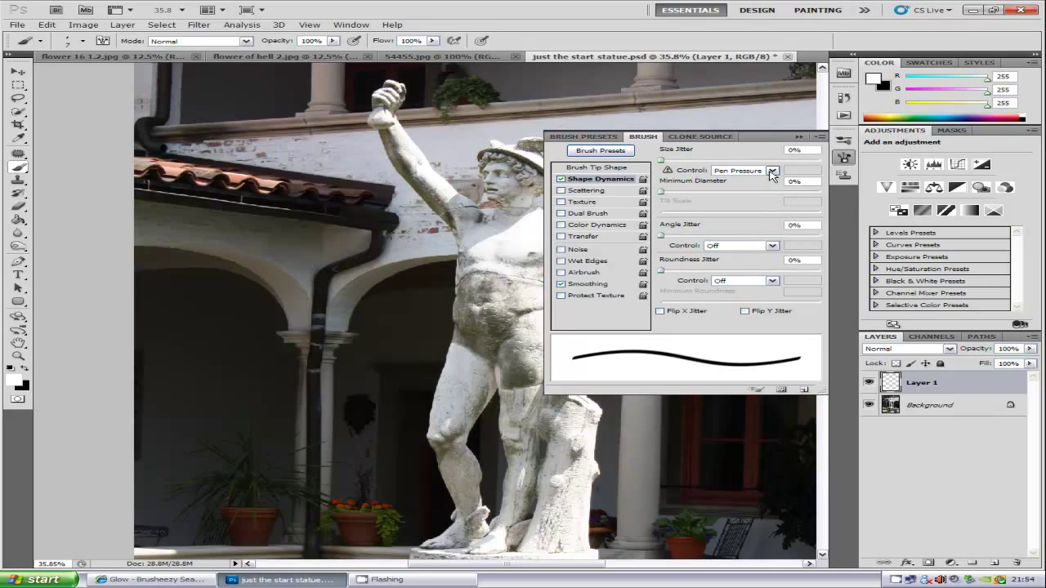
{"action": "left_click", "coordinate": [799, 136]}
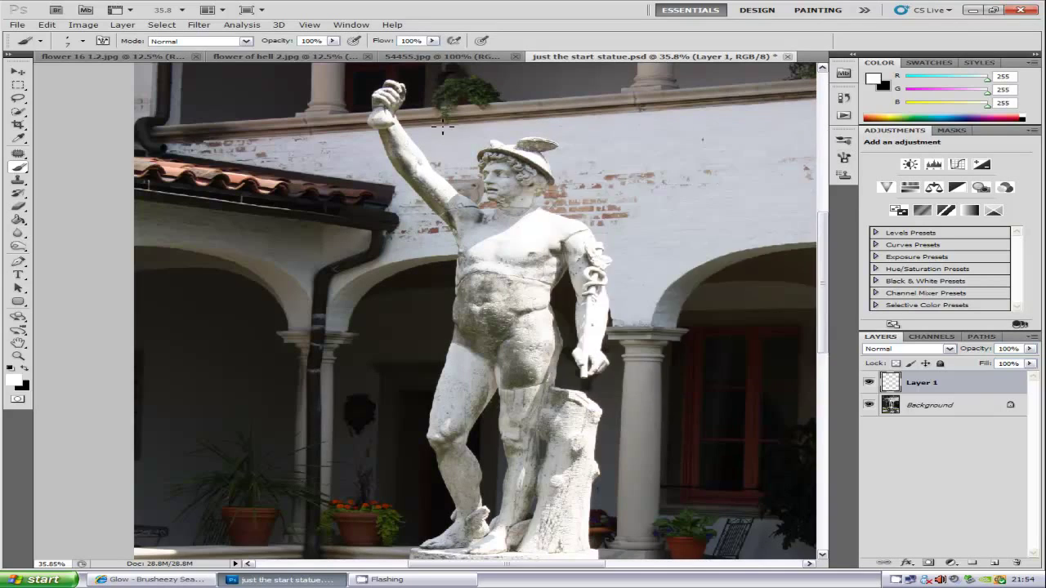
- With the Pen tool, draw a curved path from the hat around shoulders, chest, waist, hips and leg to the feet
{"action": "left_click", "coordinate": [18, 262]}
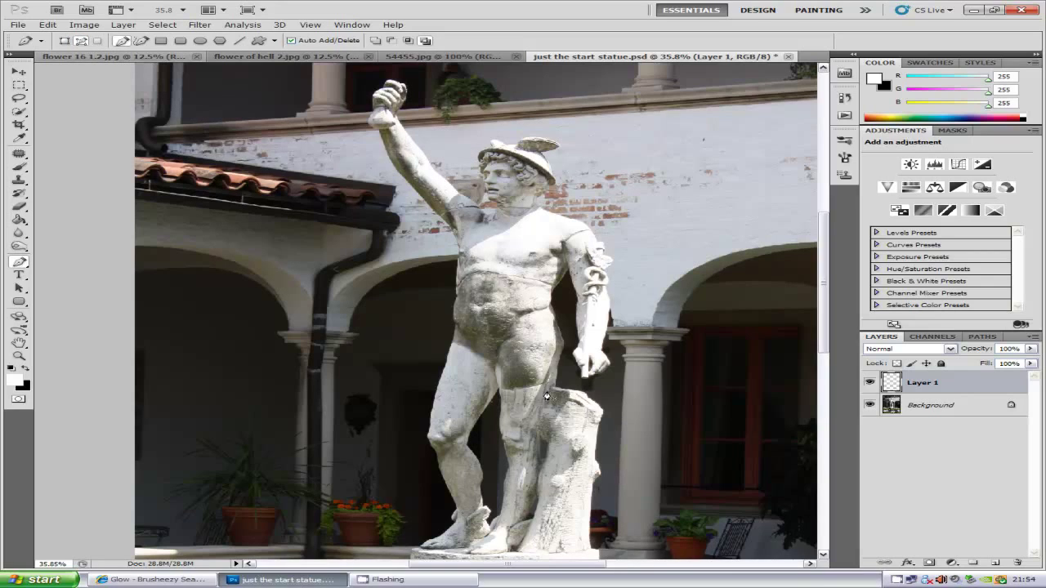
{"action": "left_click_drag", "start_coordinate": [532, 570], "coordinate": [550, 570]}
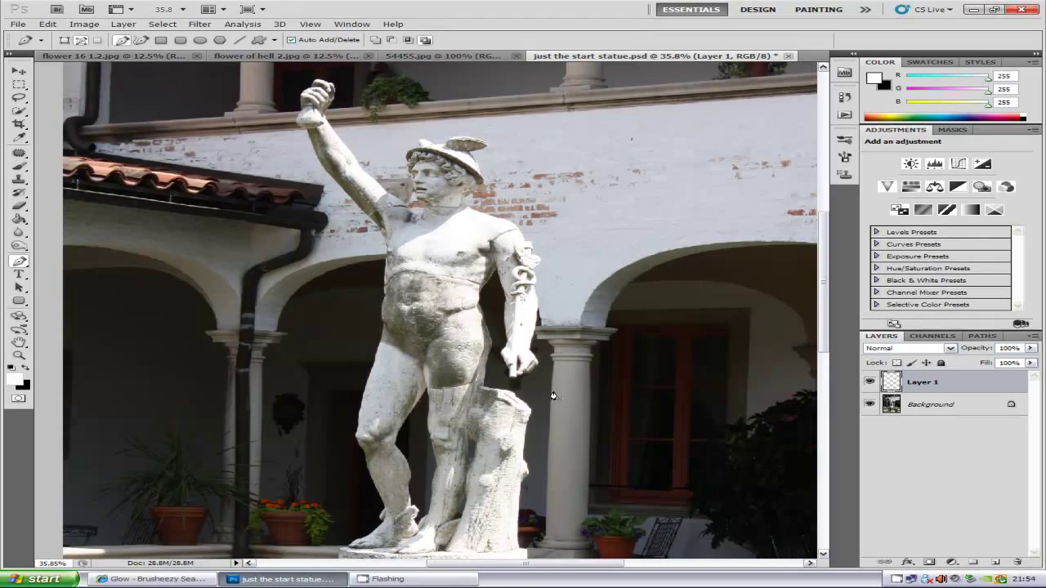
{"action": "left_click", "coordinate": [438, 149]}
{"action": "left_click_drag", "start_coordinate": [439, 218], "coordinate": [271, 223]}
{"action": "left_click_drag", "start_coordinate": [422, 281], "coordinate": [526, 270]}
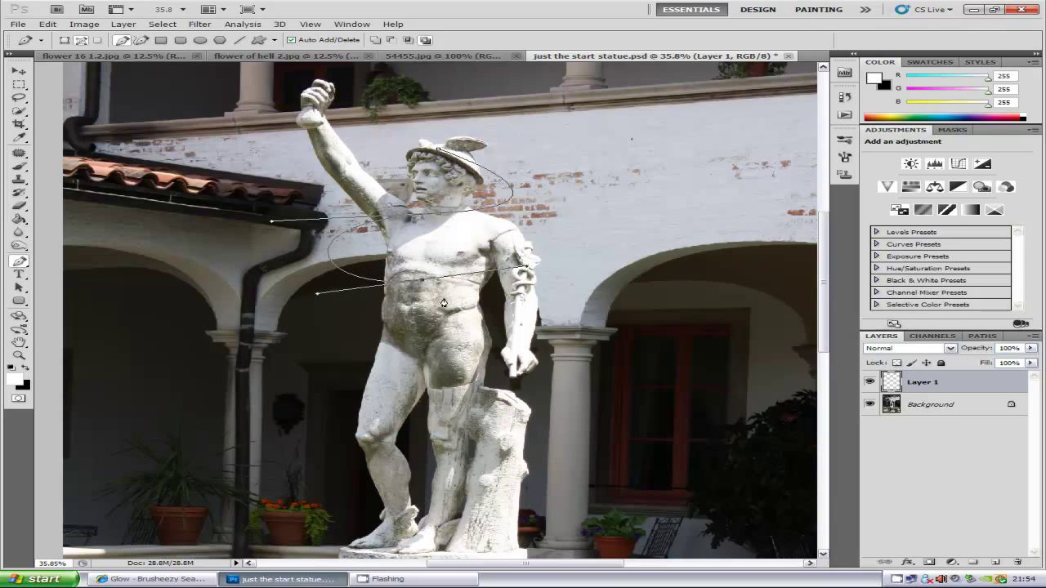
{"action": "left_click_drag", "start_coordinate": [418, 330], "coordinate": [308, 330]}
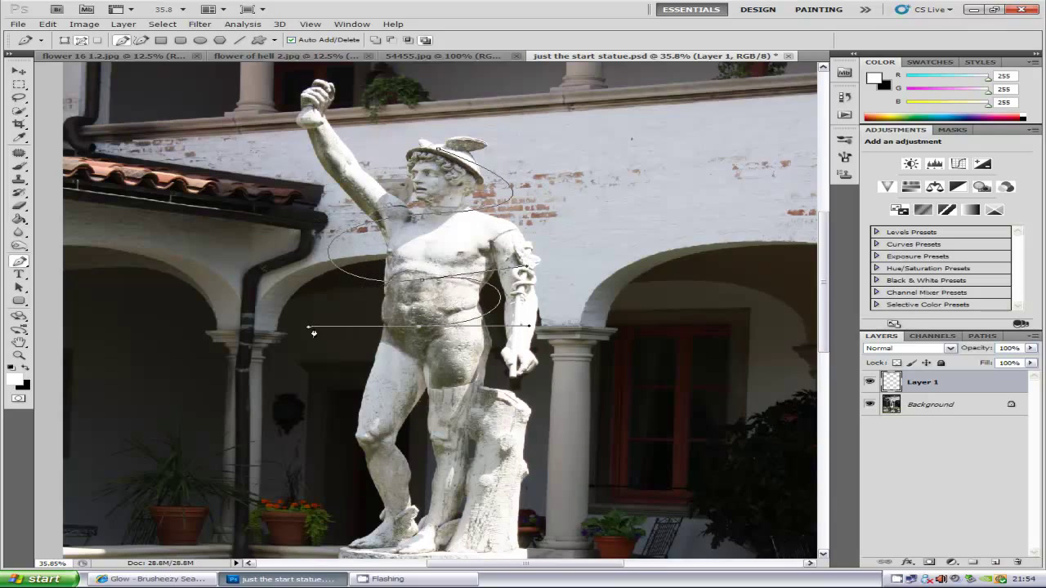
{"action": "left_click_drag", "start_coordinate": [384, 390], "coordinate": [474, 391]}
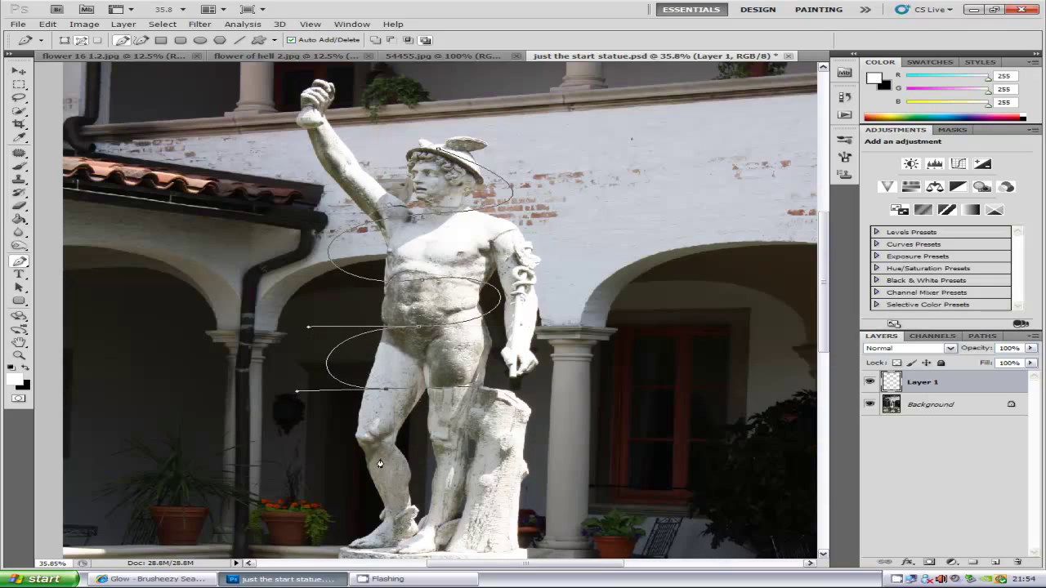
{"action": "left_click_drag", "start_coordinate": [392, 476], "coordinate": [414, 469]}
{"action": "left_click_drag", "start_coordinate": [384, 535], "coordinate": [500, 530]}
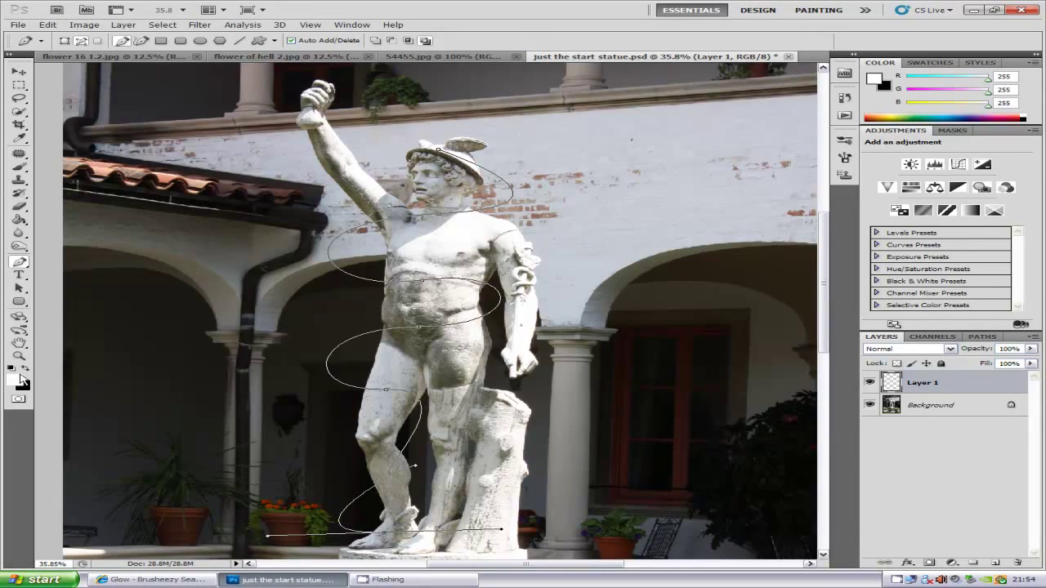
- Stroke the spiral path with the brush using Simulate Pressure, then hide the path outline
{"action": "scroll", "coordinate": [483, 338], "scroll_direction": "down", "scroll_amount": 2}
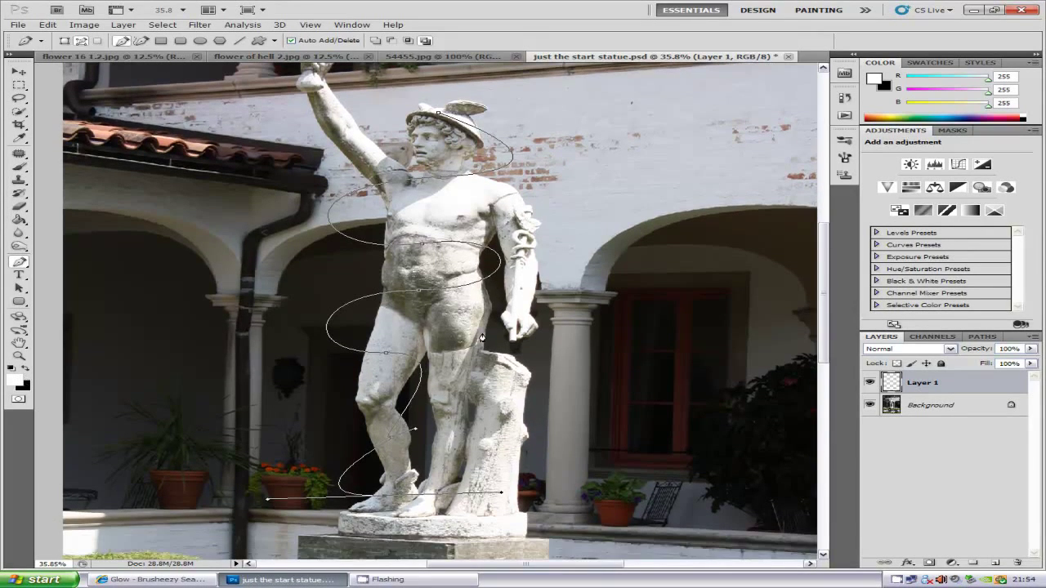
{"action": "right_click", "coordinate": [367, 355]}
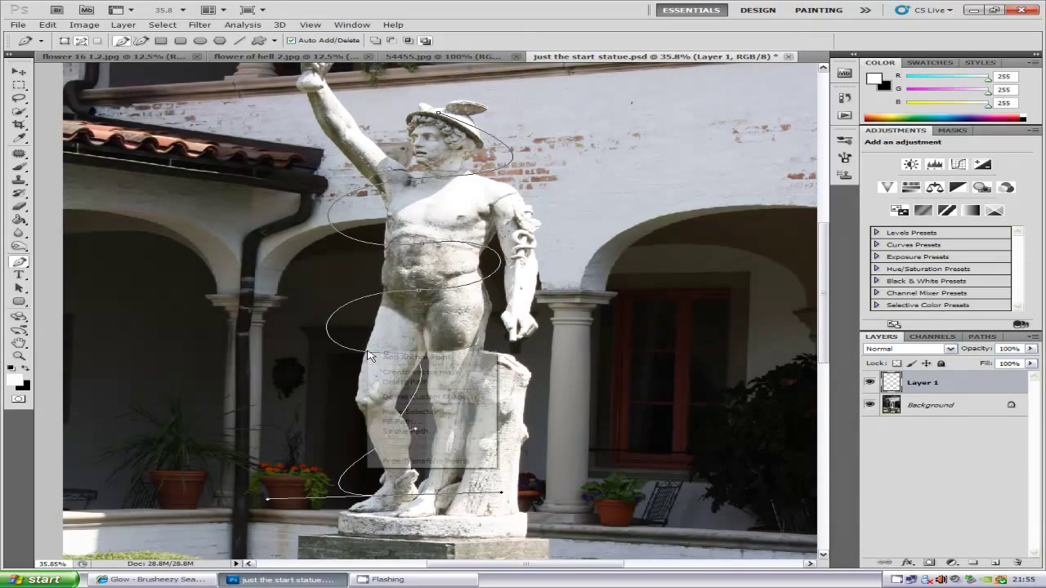
{"action": "left_click", "coordinate": [436, 432]}
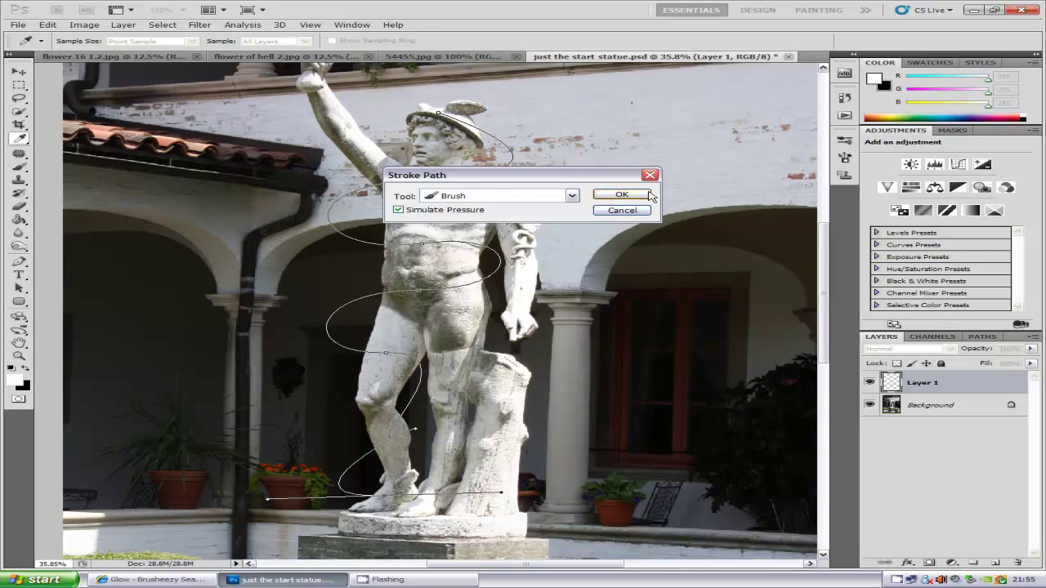
{"action": "left_click", "coordinate": [621, 195]}
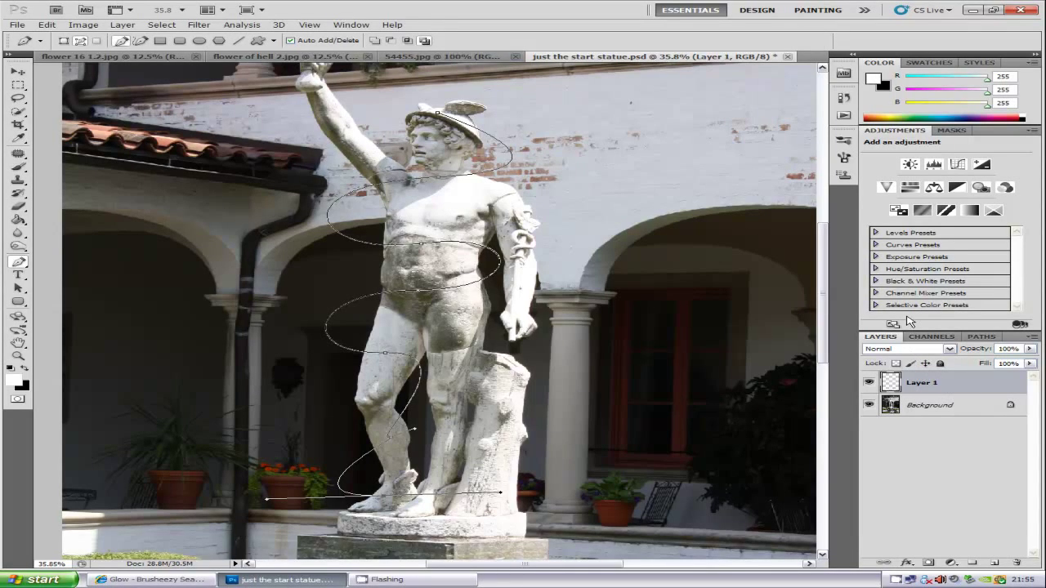
{"action": "key", "text": "Return"}
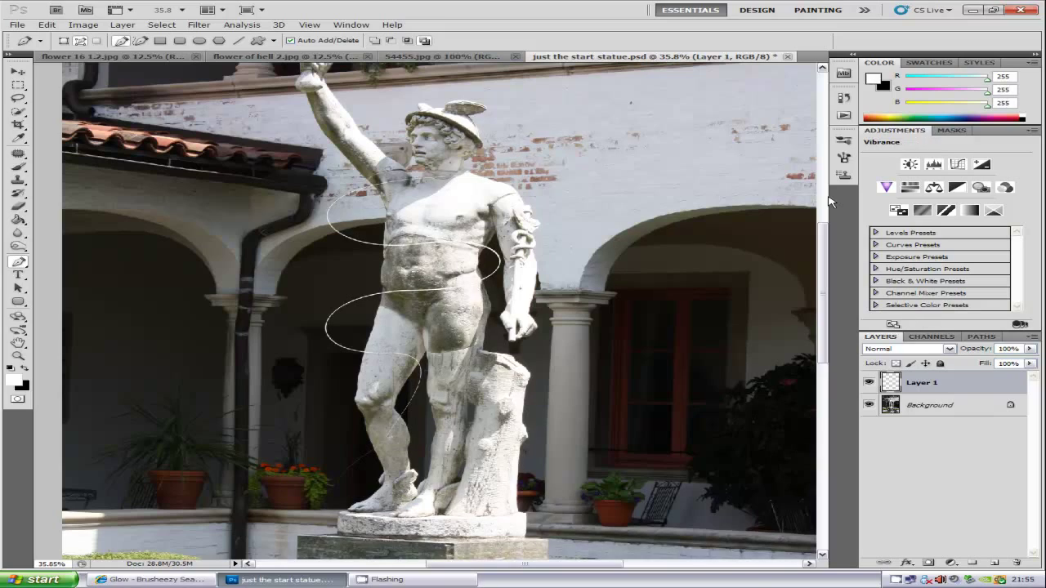
- Add an Outer Glow to Layer 1 and set its colour to vivid magenta
{"action": "double_click", "coordinate": [985, 384]}
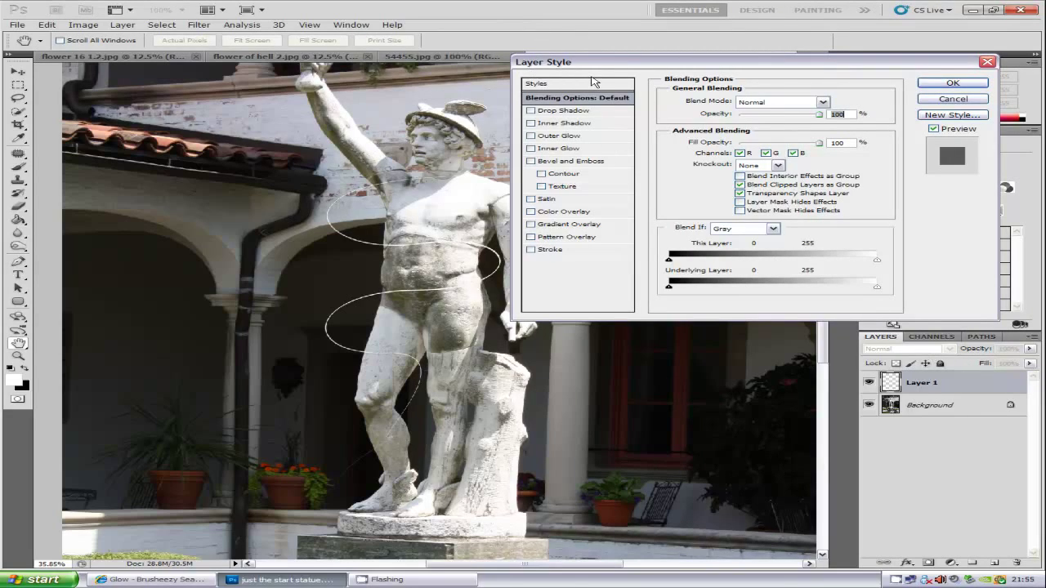
{"action": "left_click", "coordinate": [564, 136]}
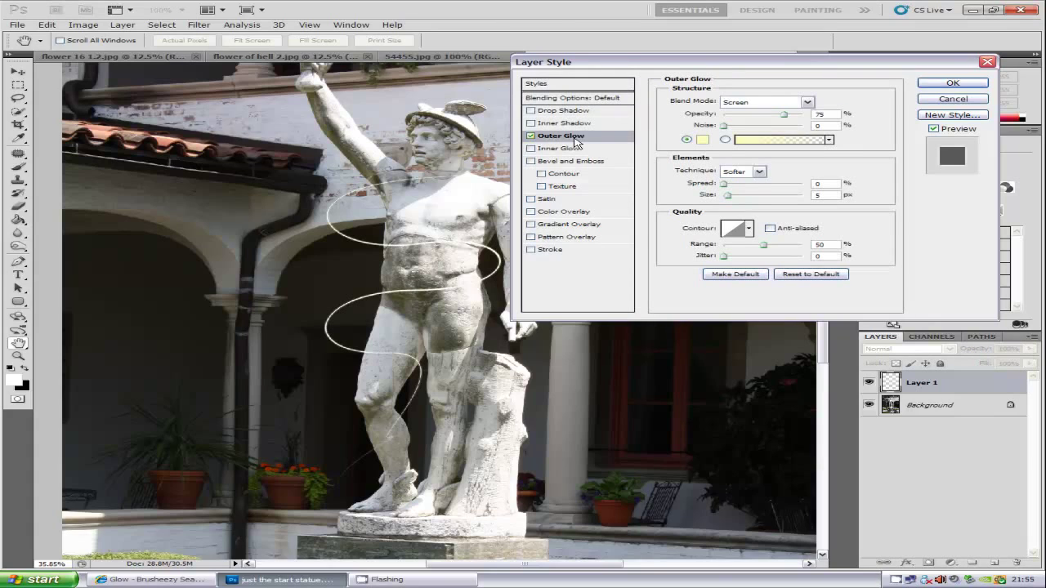
{"action": "left_click", "coordinate": [703, 139]}
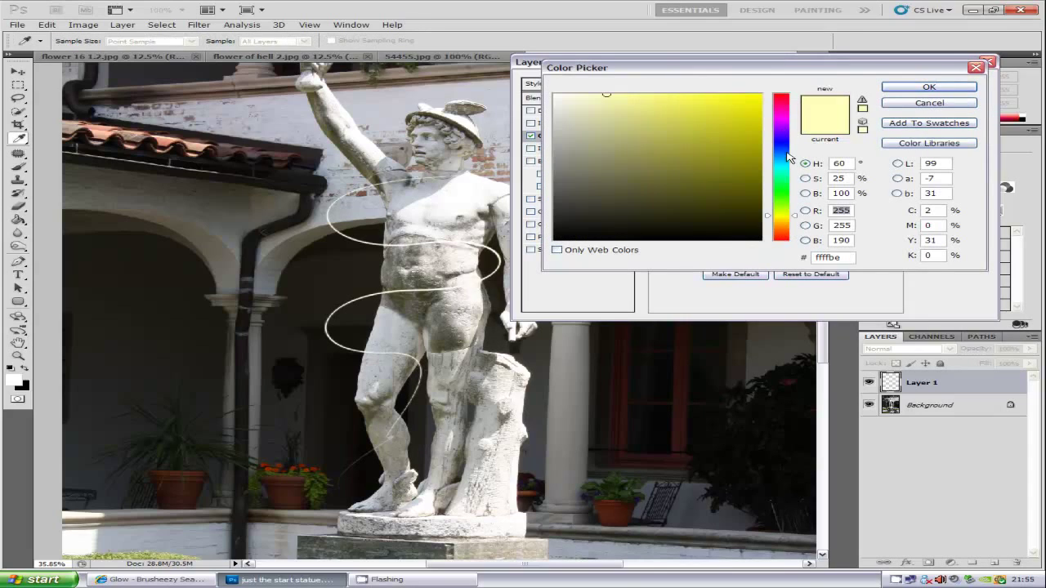
{"action": "left_click", "coordinate": [784, 121]}
{"action": "left_click", "coordinate": [787, 117]}
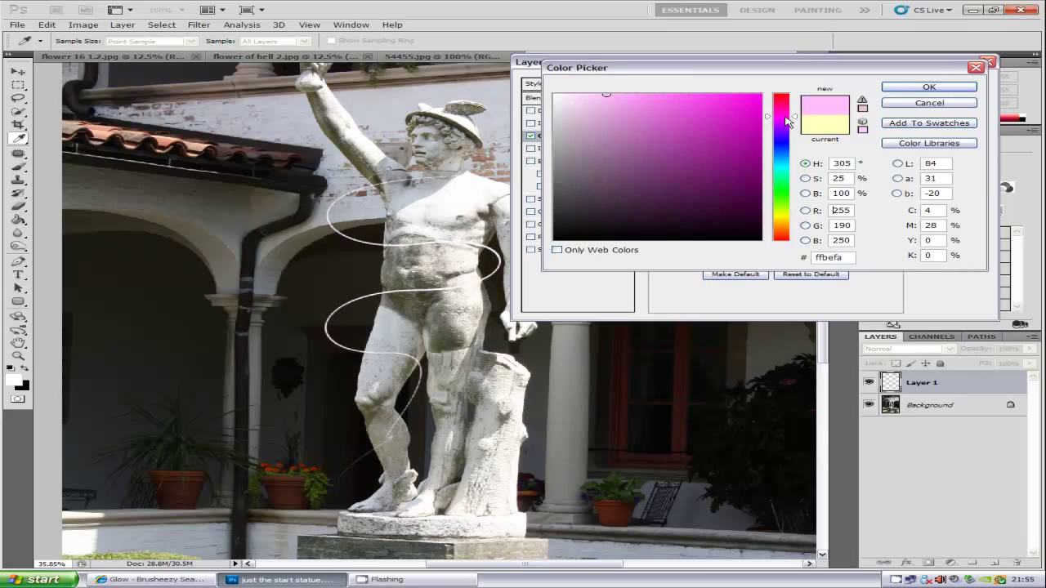
{"action": "left_click", "coordinate": [760, 96]}
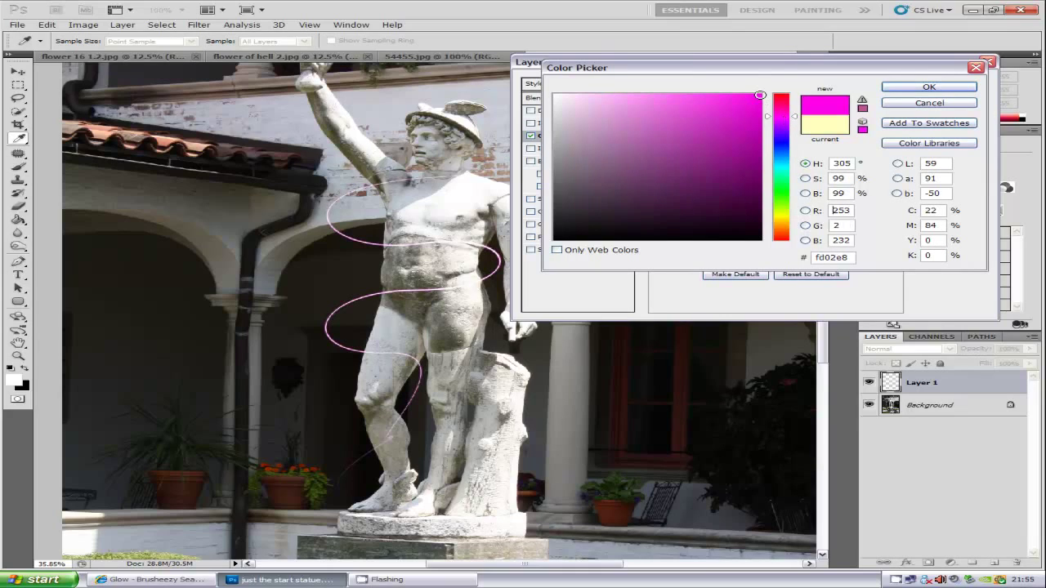
{"action": "left_click", "coordinate": [918, 88]}
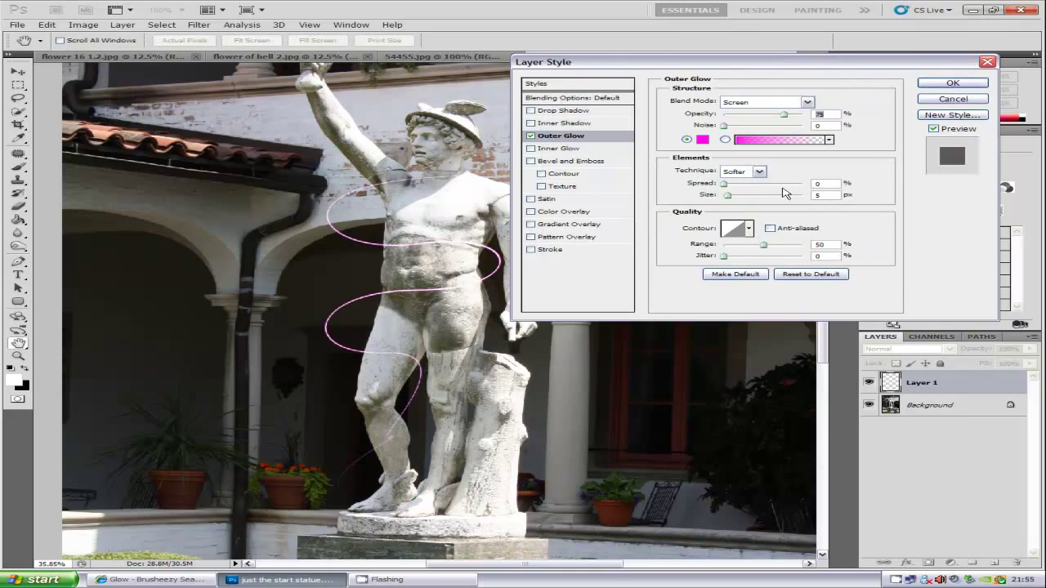
- Set the glow's Spread to 10%, Size to 9 px and contour to Half Round
{"action": "left_click", "coordinate": [824, 182]}
{"action": "type", "text": "10"}
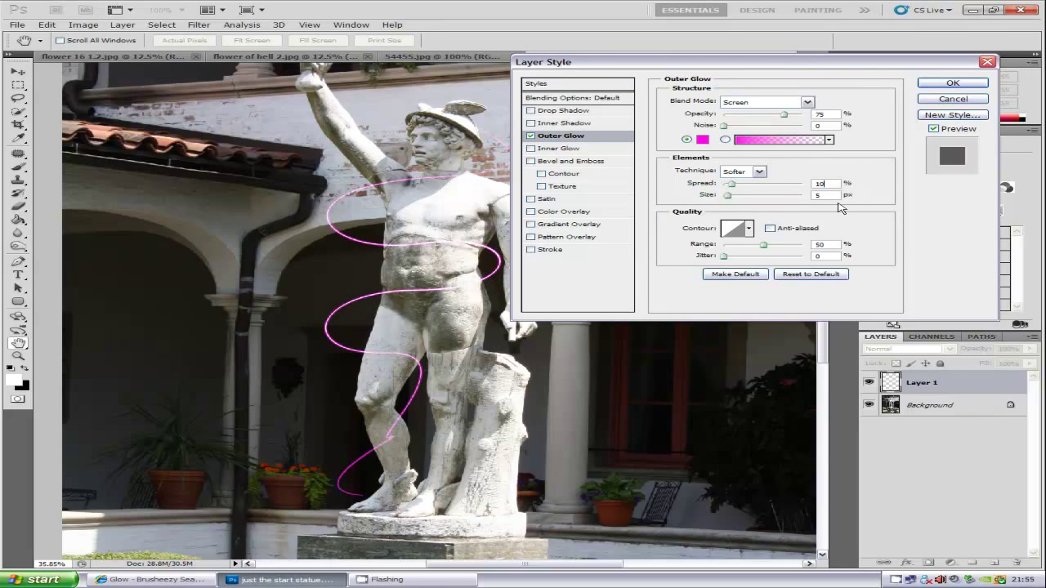
{"action": "key", "text": "Tab"}
{"action": "type", "text": "9"}
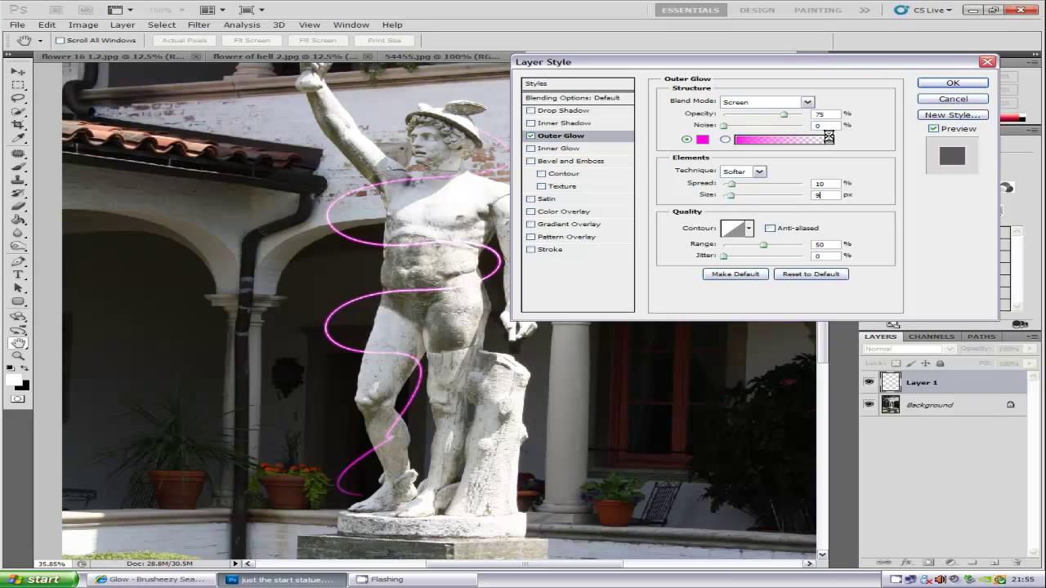
{"action": "left_click", "coordinate": [750, 231]}
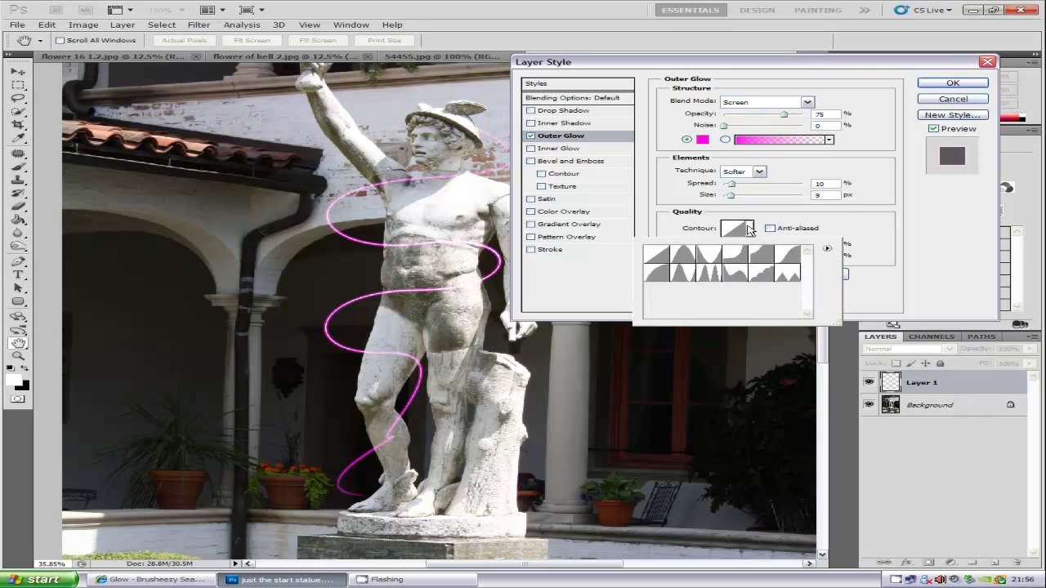
{"action": "left_click", "coordinate": [658, 276]}
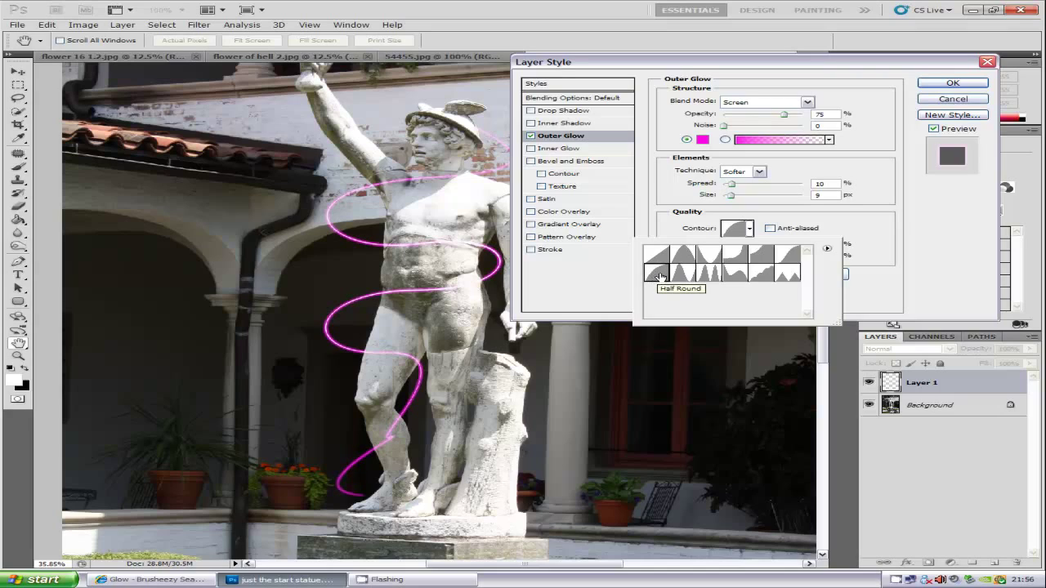
{"action": "double_click", "coordinate": [662, 276]}
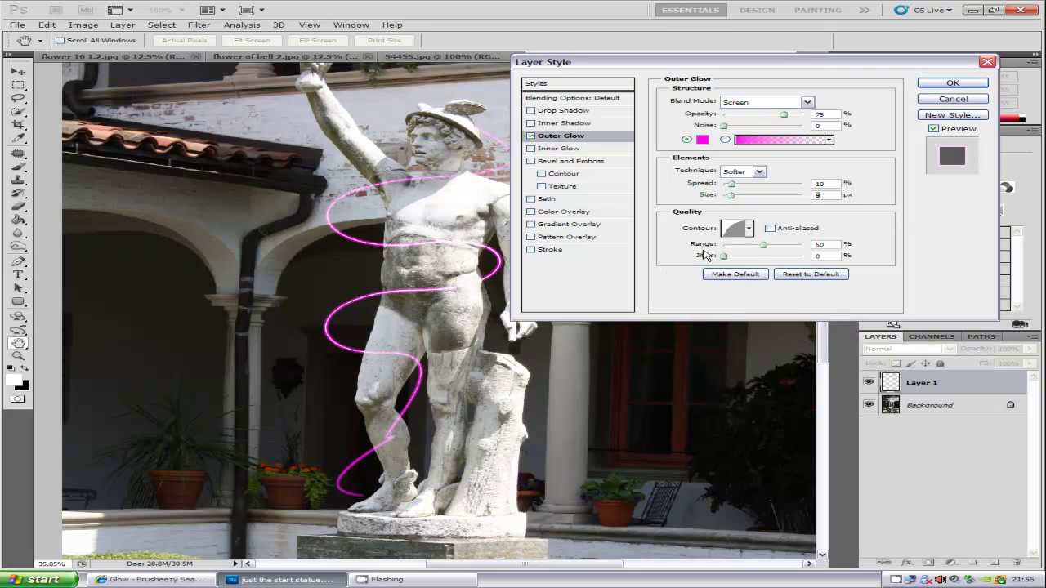
- Enable a Drop Shadow with Color Dodge blend mode, 0 px distance and a pink colour
{"action": "left_click", "coordinate": [583, 112]}
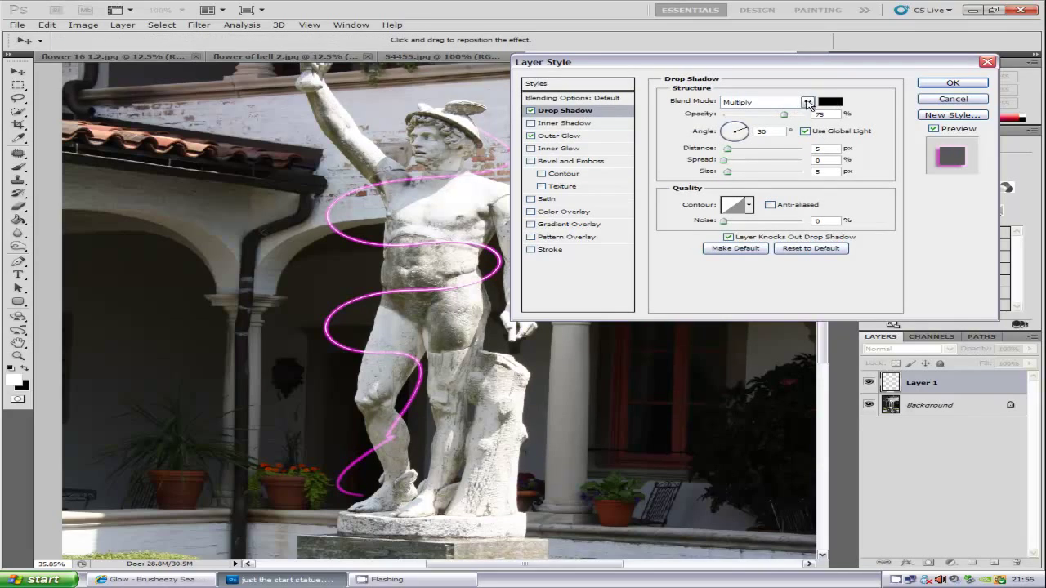
{"action": "left_click", "coordinate": [805, 103]}
{"action": "left_click", "coordinate": [766, 216]}
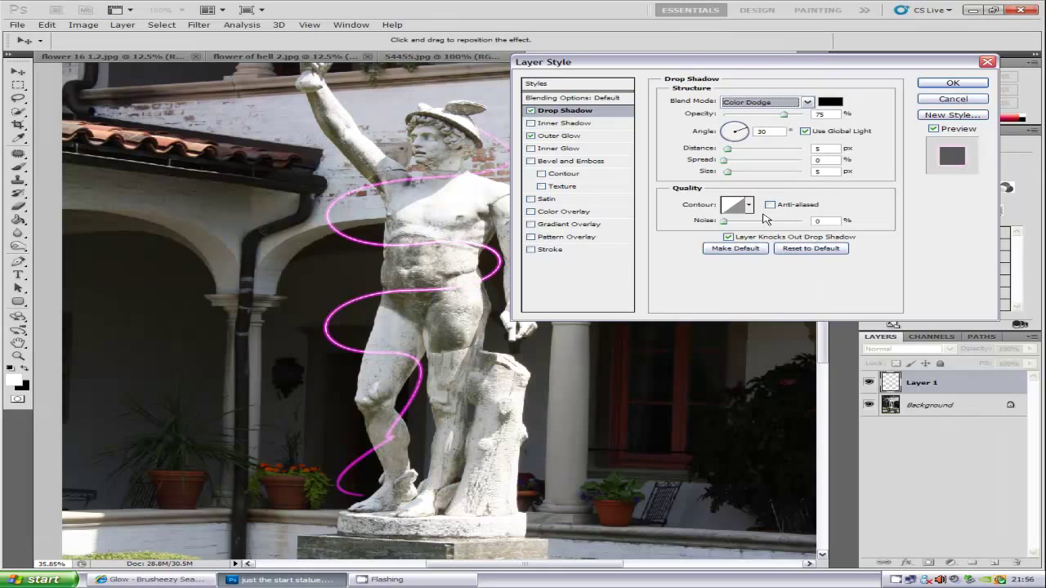
{"action": "left_click", "coordinate": [829, 149]}
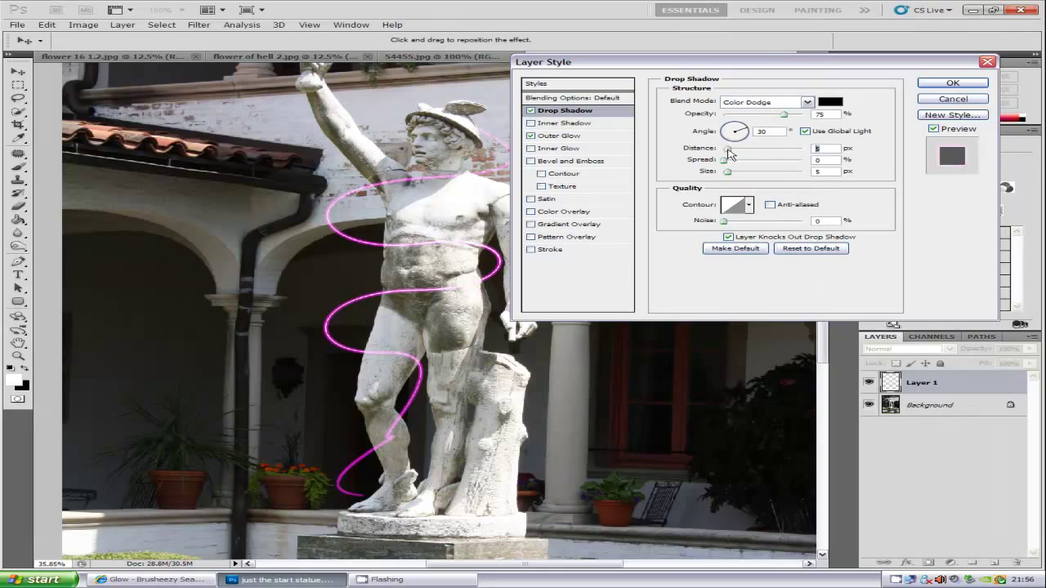
{"action": "left_click_drag", "start_coordinate": [728, 152], "coordinate": [723, 150]}
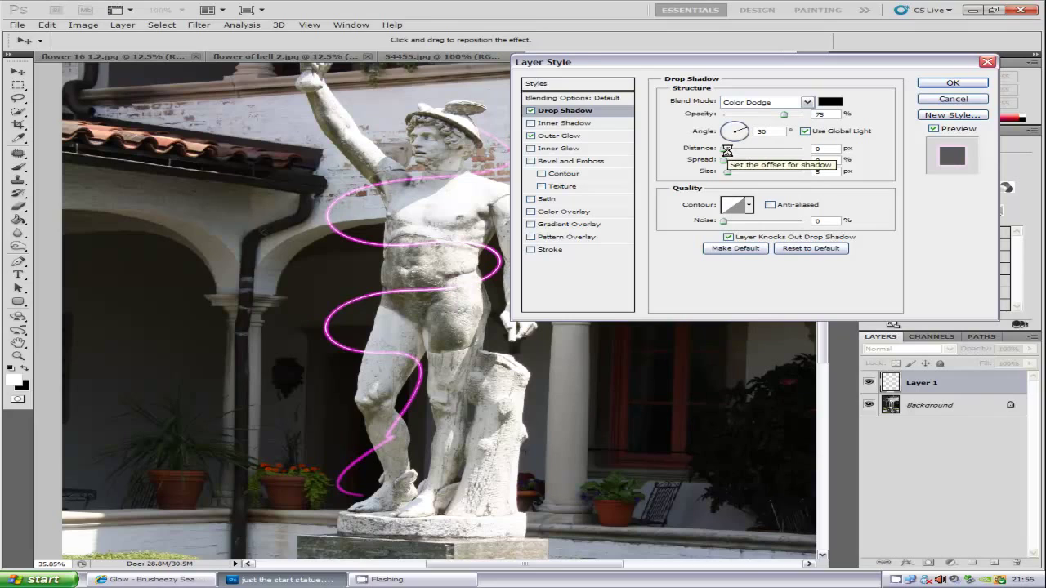
{"action": "left_click", "coordinate": [830, 103]}
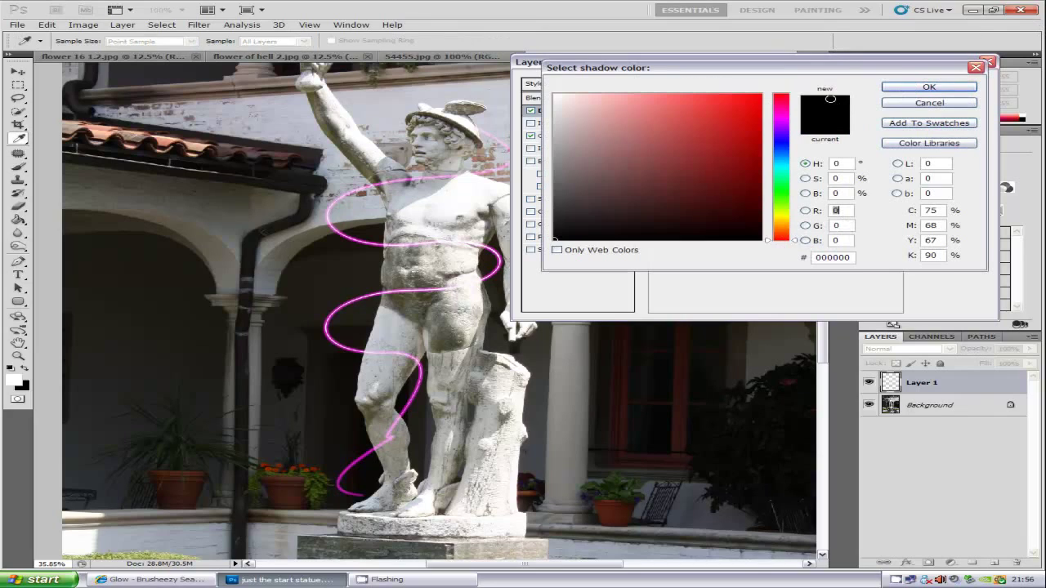
{"action": "left_click", "coordinate": [786, 117]}
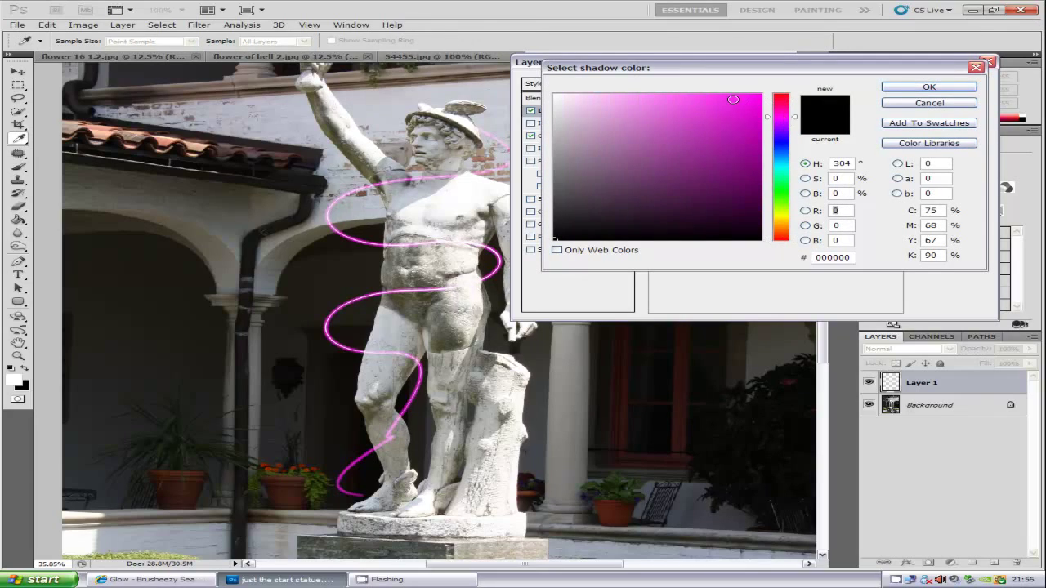
{"action": "left_click", "coordinate": [678, 94]}
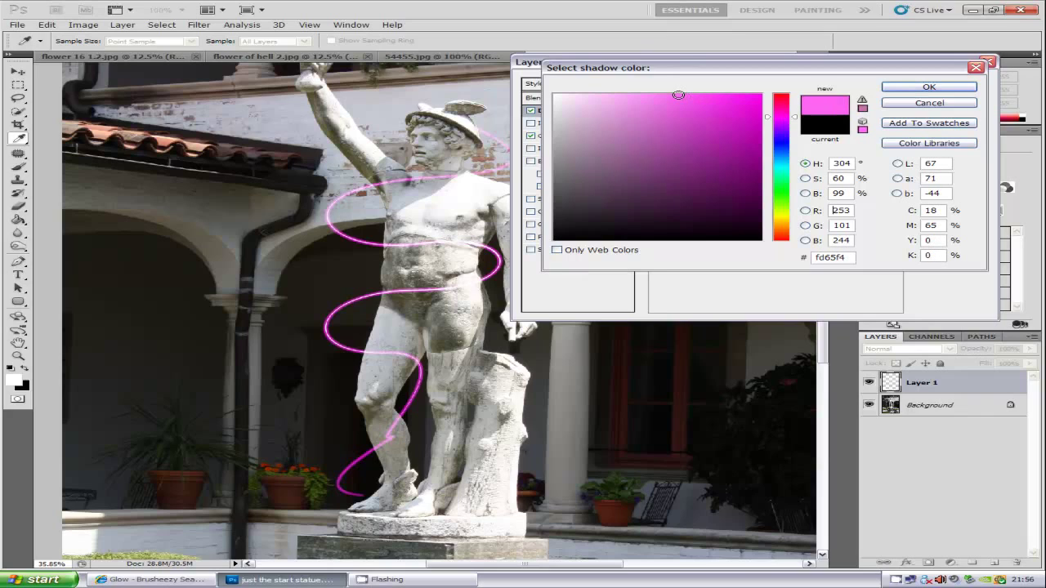
{"action": "left_click", "coordinate": [904, 87]}
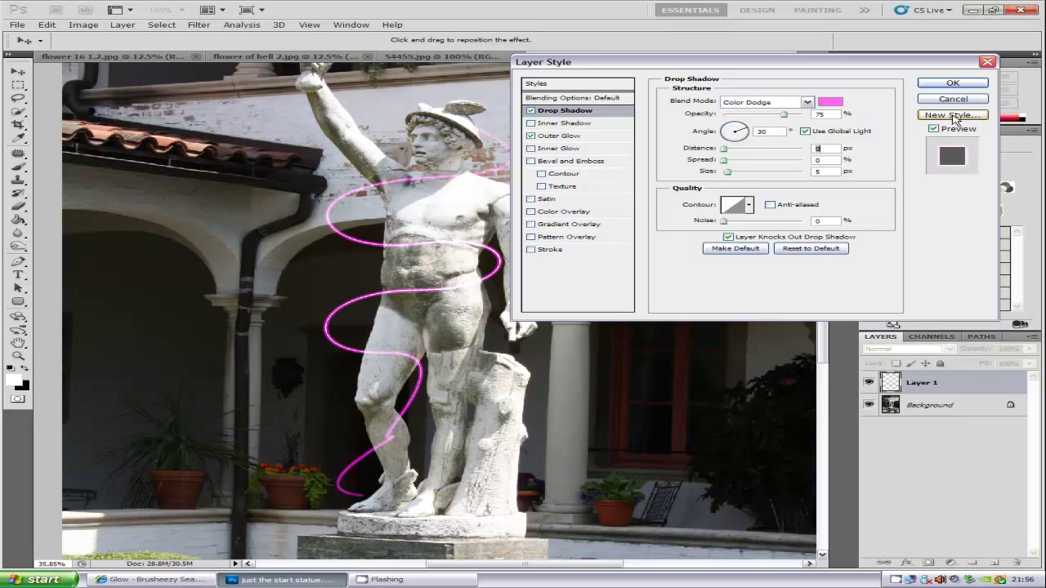
- Save the glow and shadow settings as a new style named 'glo' and apply them to Layer 1
{"action": "left_click", "coordinate": [953, 116]}
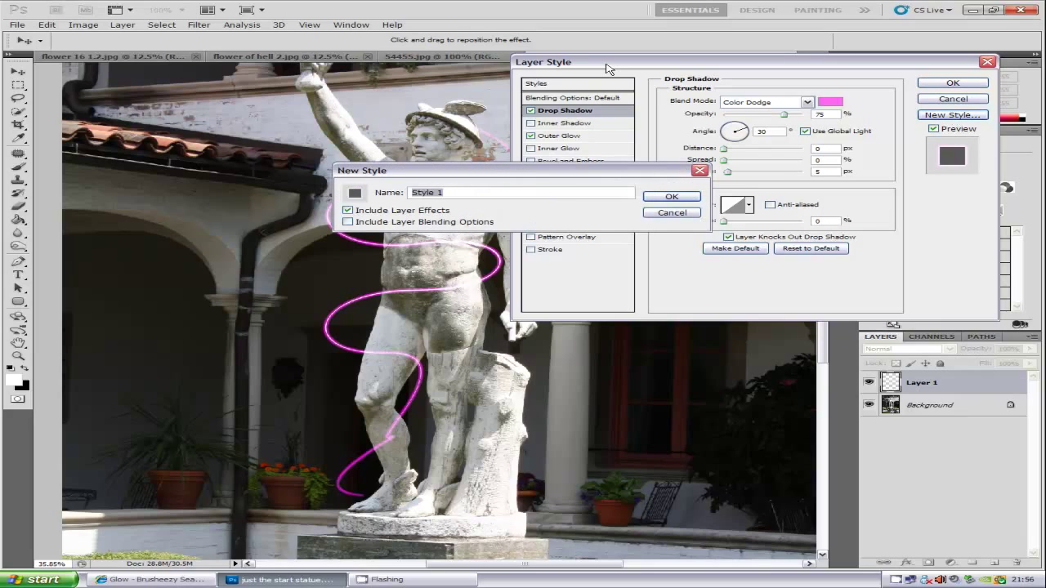
{"action": "type", "text": "glow effect"}
{"action": "left_click", "coordinate": [677, 196]}
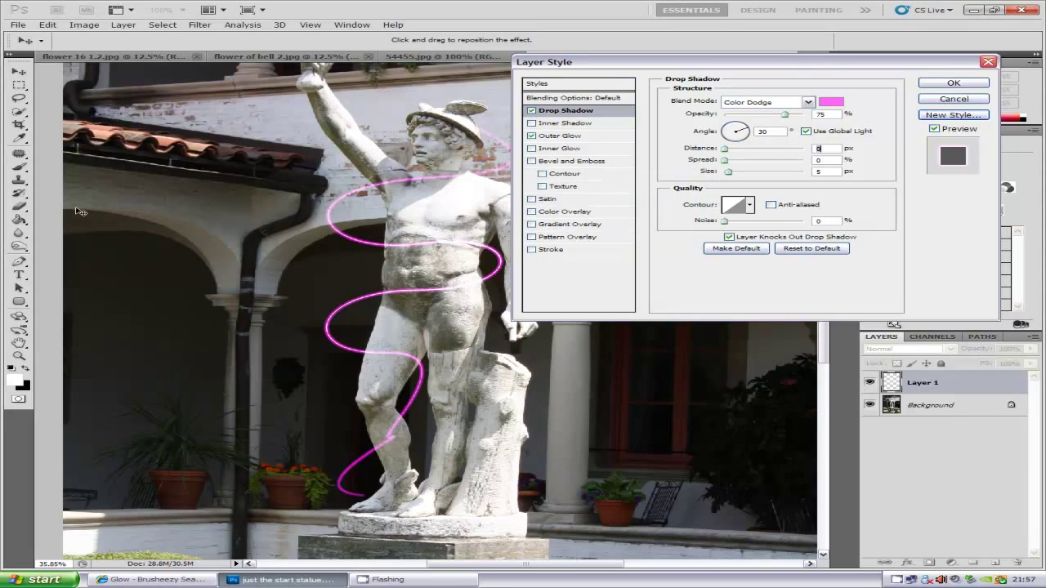
{"action": "left_click", "coordinate": [952, 83]}
- Add a white layer mask to Layer 1 from the Layers panel
{"action": "scroll", "coordinate": [462, 381], "scroll_direction": "down", "scroll_amount": 1}
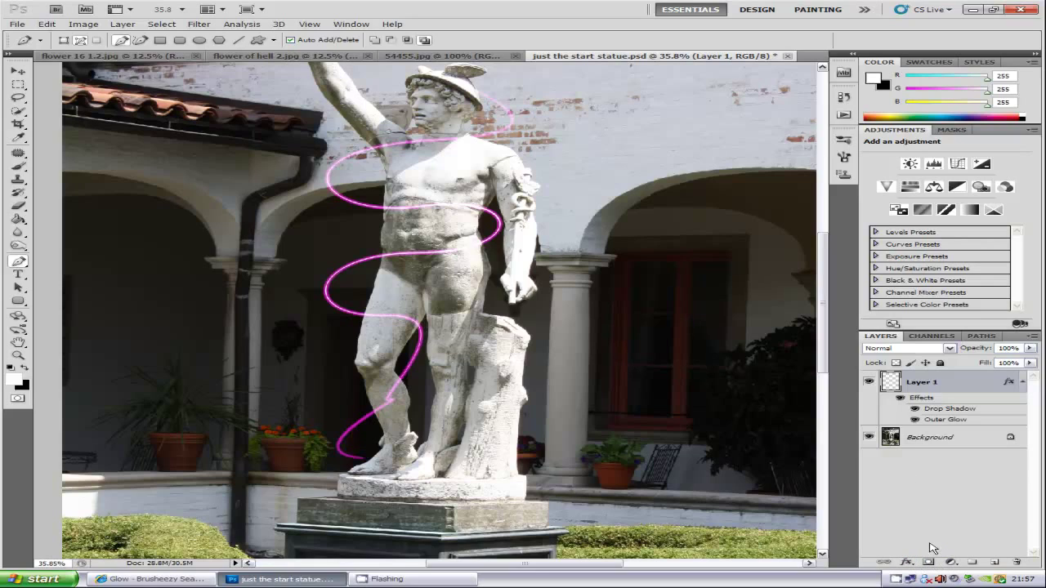
{"action": "left_click", "coordinate": [928, 562]}
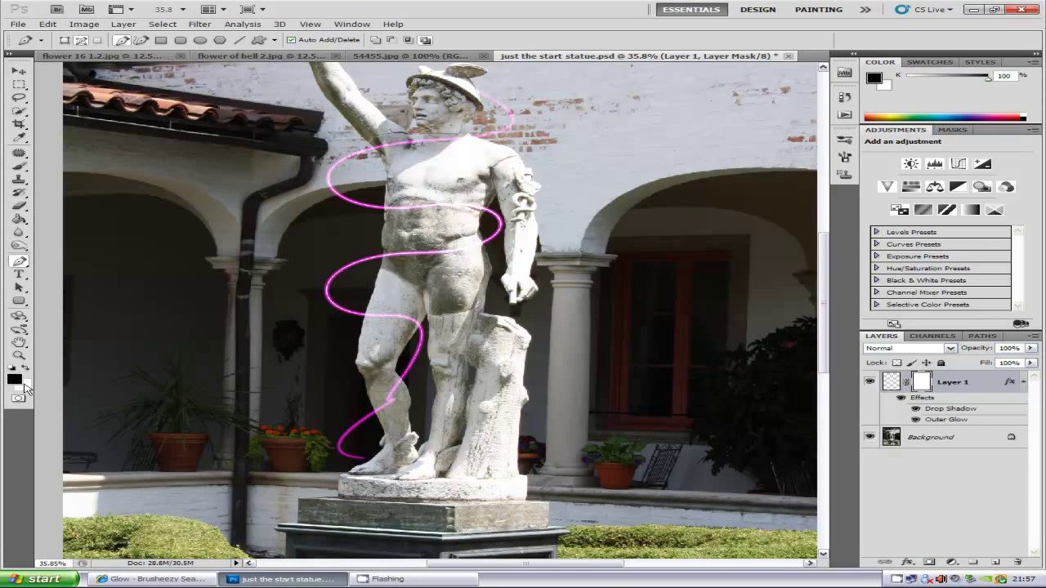
- With a 40 px brush, mask out the glow line crossing the statue's waist
{"action": "left_click", "coordinate": [18, 167]}
{"action": "scroll", "coordinate": [495, 199], "scroll_direction": "up", "scroll_amount": 3}
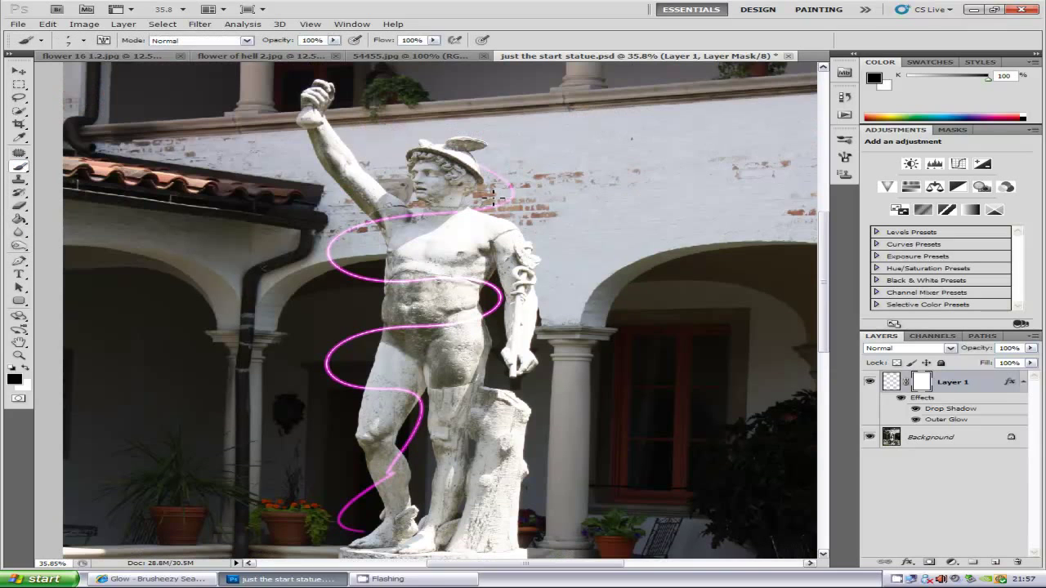
{"action": "scroll", "coordinate": [404, 217], "scroll_direction": "up", "scroll_amount": 2}
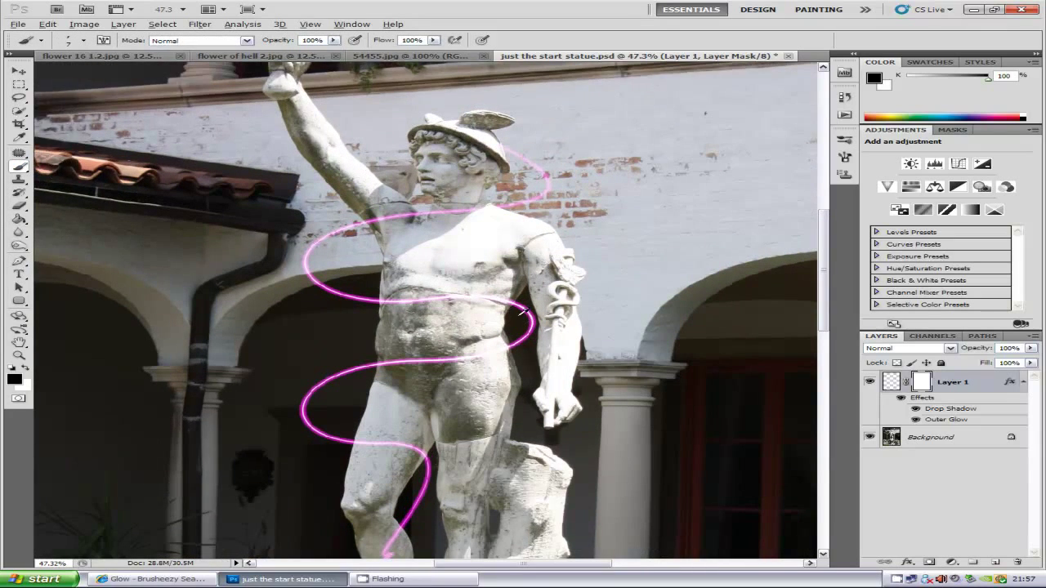
{"action": "scroll", "coordinate": [525, 311], "scroll_direction": "up", "scroll_amount": 1}
{"action": "scroll", "coordinate": [529, 150], "scroll_direction": "up", "scroll_amount": 1}
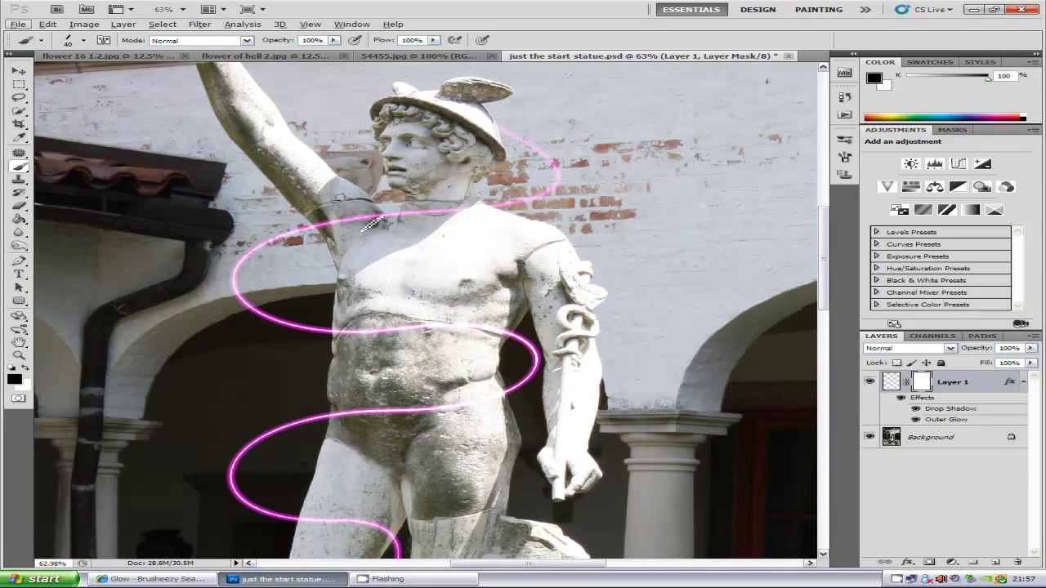
{"action": "key", "text": "bracketright"}
{"action": "key", "text": "bracketright"}
{"action": "key", "text": "bracketright"}
{"action": "mouse_move", "coordinate": [391, 327]}
{"action": "left_mouse_down"}
{"action": "mouse_move", "coordinate": [461, 337]}
{"action": "mouse_move", "coordinate": [425, 319]}
{"action": "mouse_move", "coordinate": [452, 319]}
{"action": "mouse_move", "coordinate": [517, 334]}
{"action": "mouse_move", "coordinate": [387, 339]}
{"action": "mouse_move", "coordinate": [341, 328]}
{"action": "left_mouse_up"}
- Mask out the glow segment crossing the statue's thigh so the spiral passes behind it
{"action": "scroll", "coordinate": [397, 315], "scroll_direction": "down", "scroll_amount": 5}
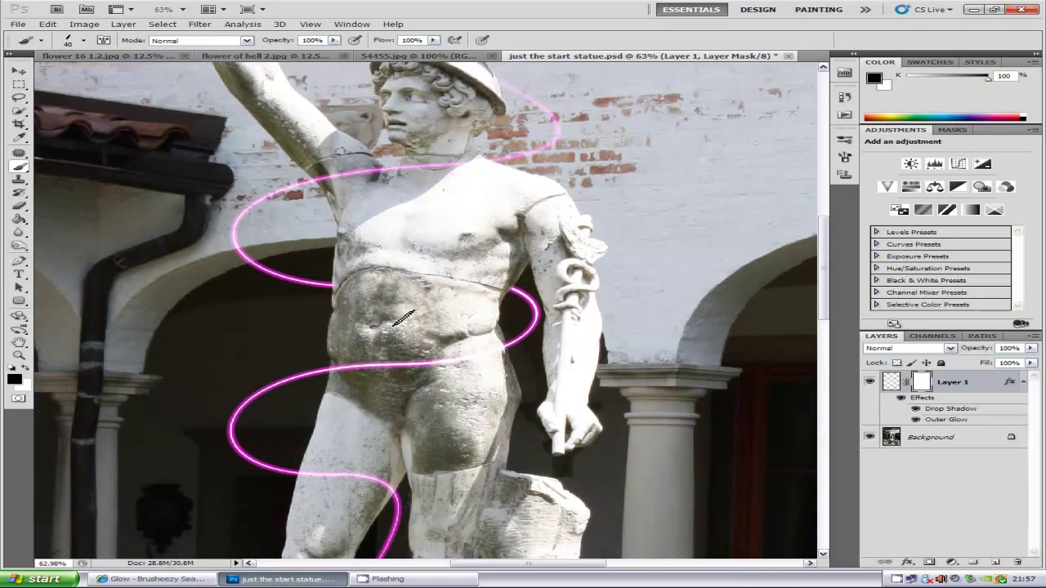
{"action": "scroll", "coordinate": [461, 234], "scroll_direction": "down", "scroll_amount": 2}
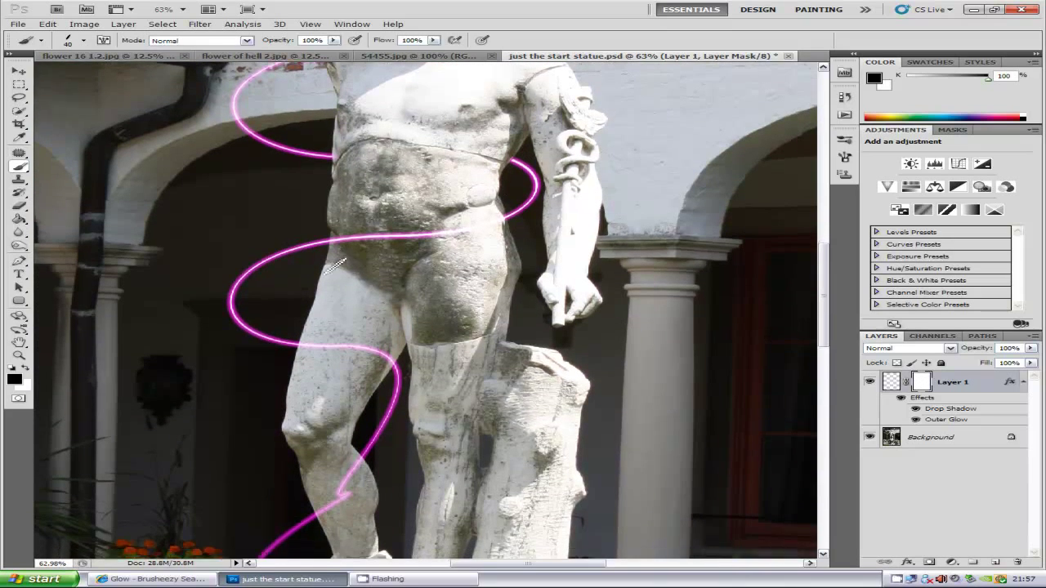
{"action": "left_click_drag", "start_coordinate": [308, 316], "coordinate": [391, 329]}
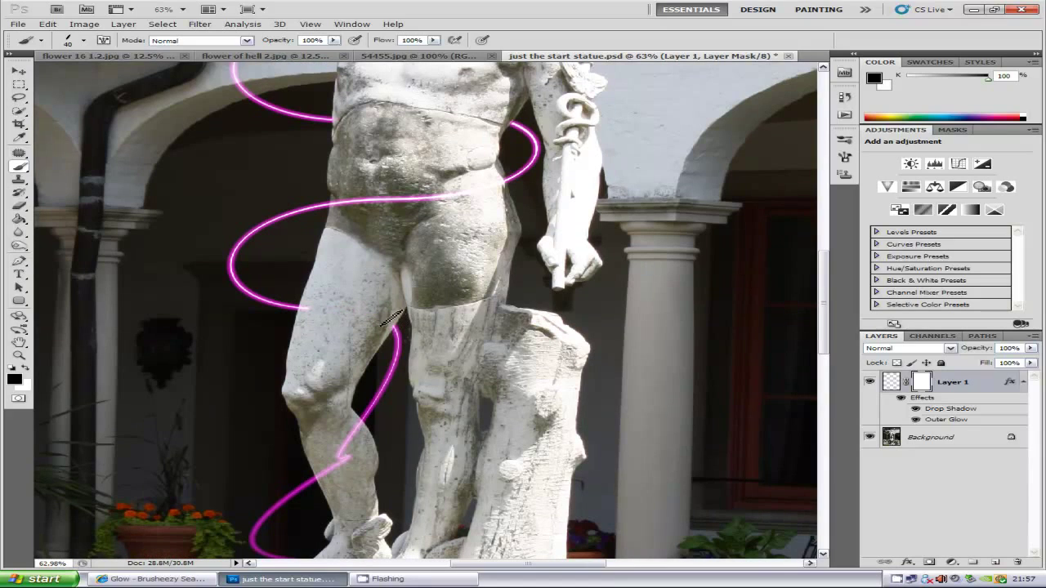
{"action": "scroll", "coordinate": [313, 304], "scroll_direction": "down", "scroll_amount": 6}
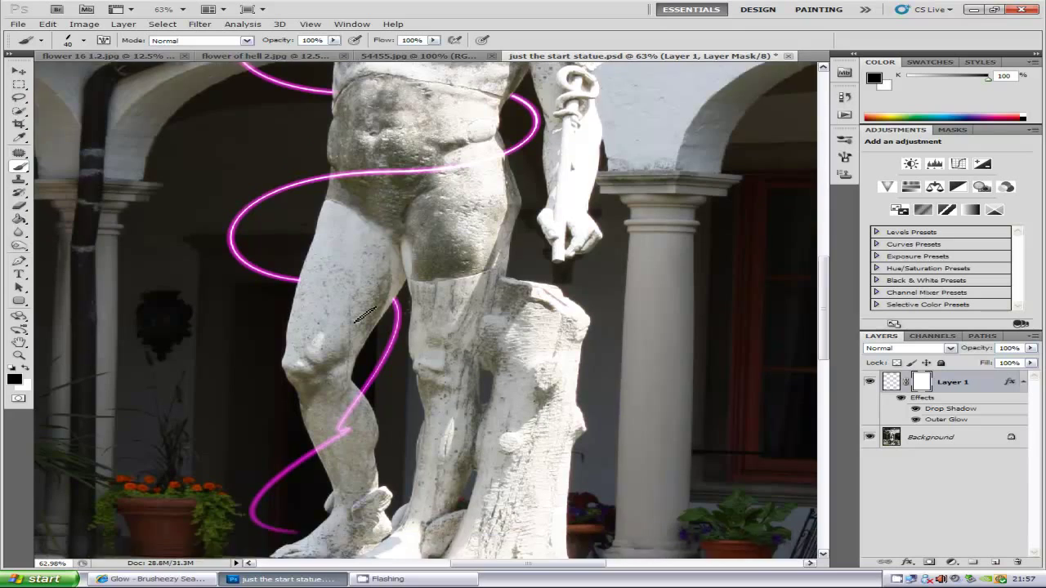
{"action": "scroll", "coordinate": [305, 268], "scroll_direction": "down", "scroll_amount": 3}
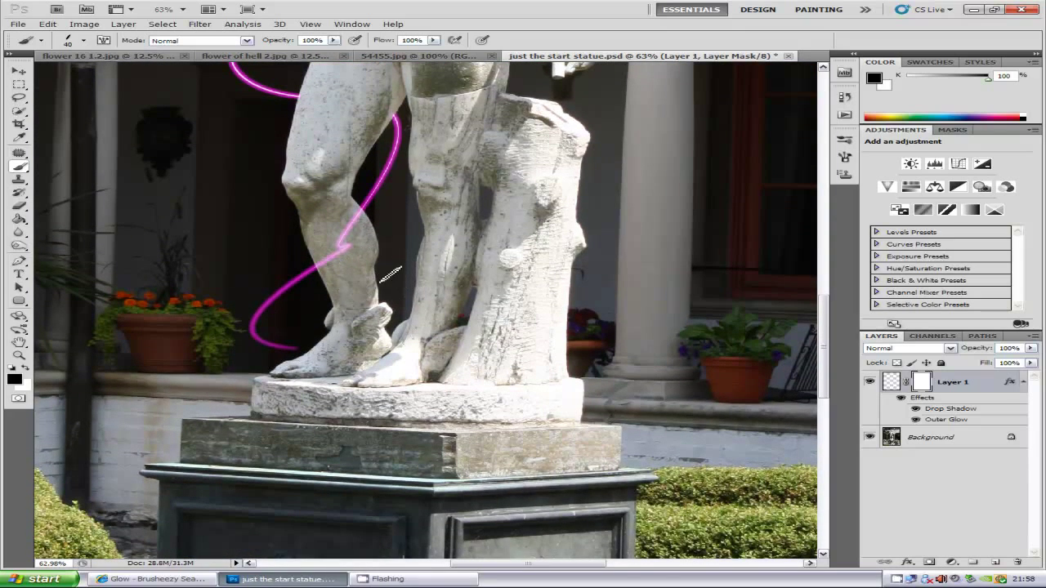
{"action": "scroll", "coordinate": [404, 239], "scroll_direction": "down", "scroll_amount": 3}
{"action": "scroll", "coordinate": [413, 229], "scroll_direction": "up", "scroll_amount": 10}
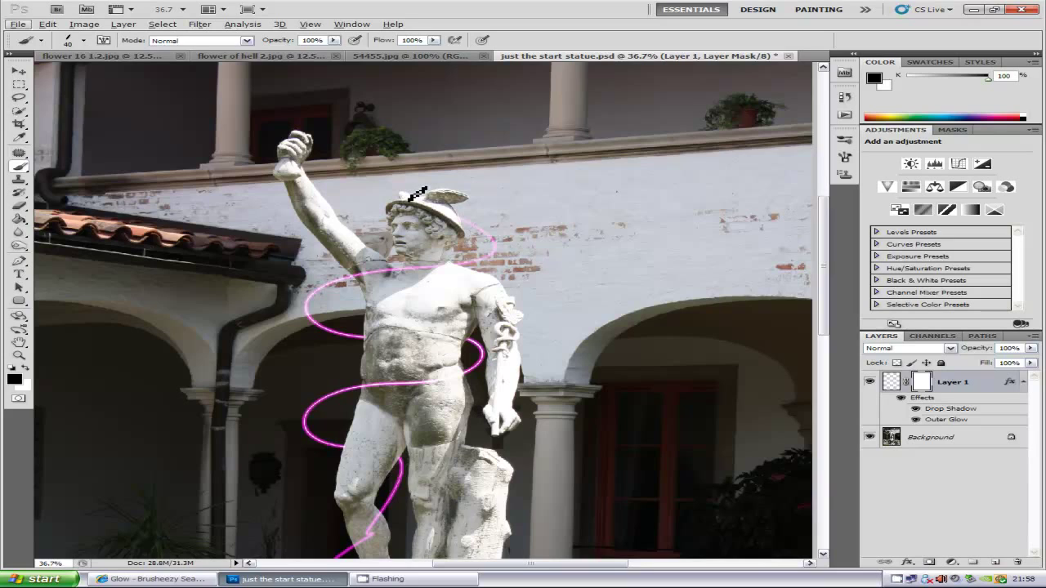
- On a new Layer 2 with white foreground, brush-stroke a looping pen path around the raised arm
{"action": "key", "text": "x"}
{"action": "left_click", "coordinate": [995, 563]}
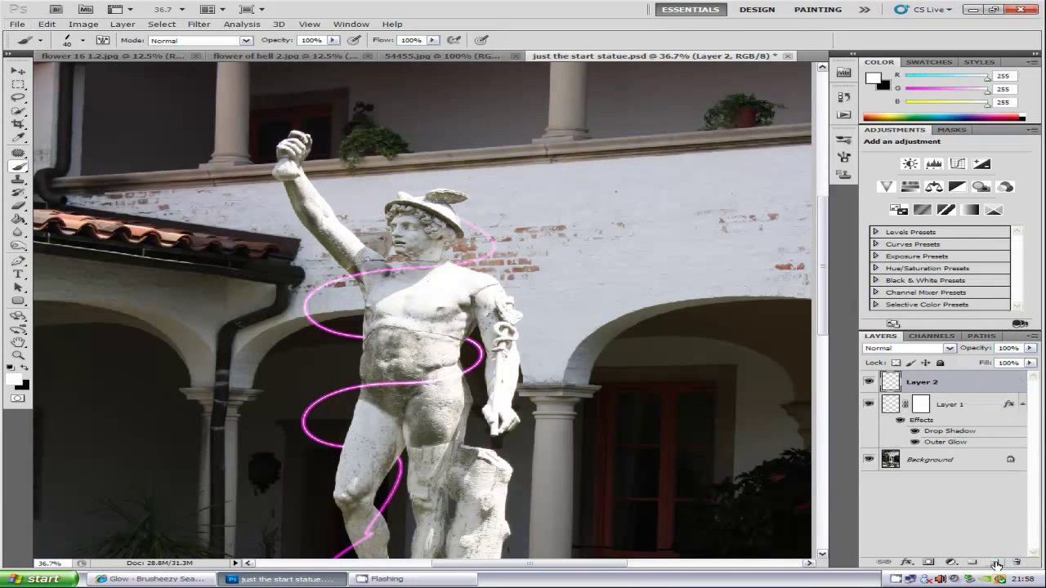
{"action": "left_click", "coordinate": [20, 264]}
{"action": "scroll", "coordinate": [261, 229], "scroll_direction": "up", "scroll_amount": 3}
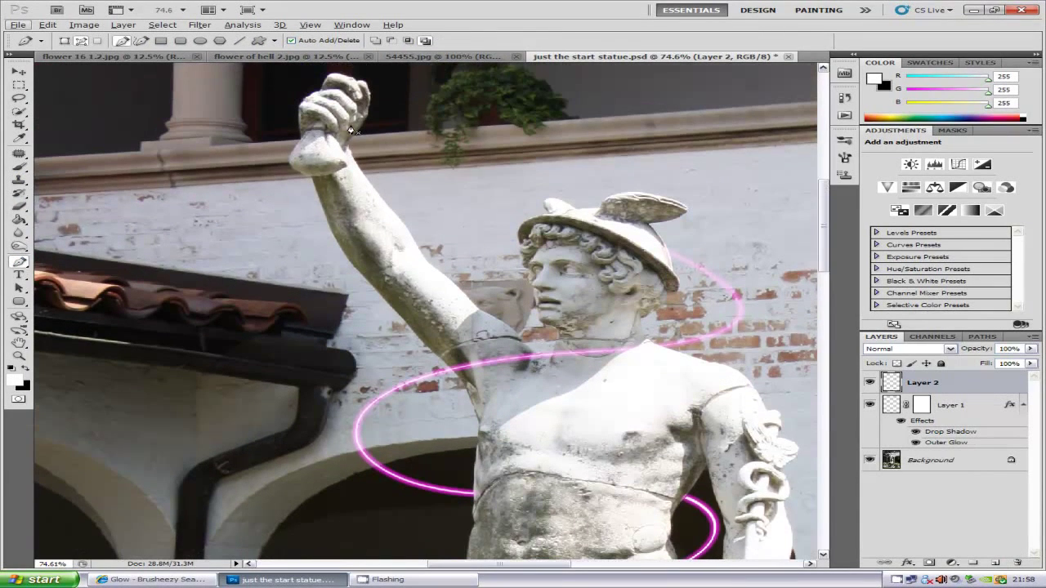
{"action": "left_click_drag", "start_coordinate": [343, 199], "coordinate": [466, 174]}
{"action": "left_click_drag", "start_coordinate": [399, 269], "coordinate": [320, 288]}
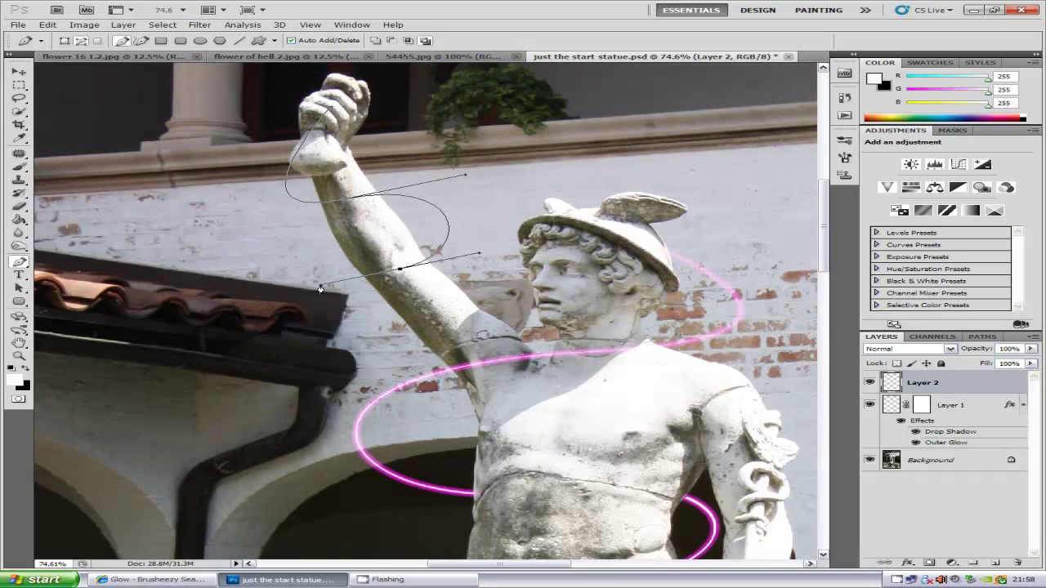
{"action": "left_click_drag", "start_coordinate": [414, 331], "coordinate": [478, 309]}
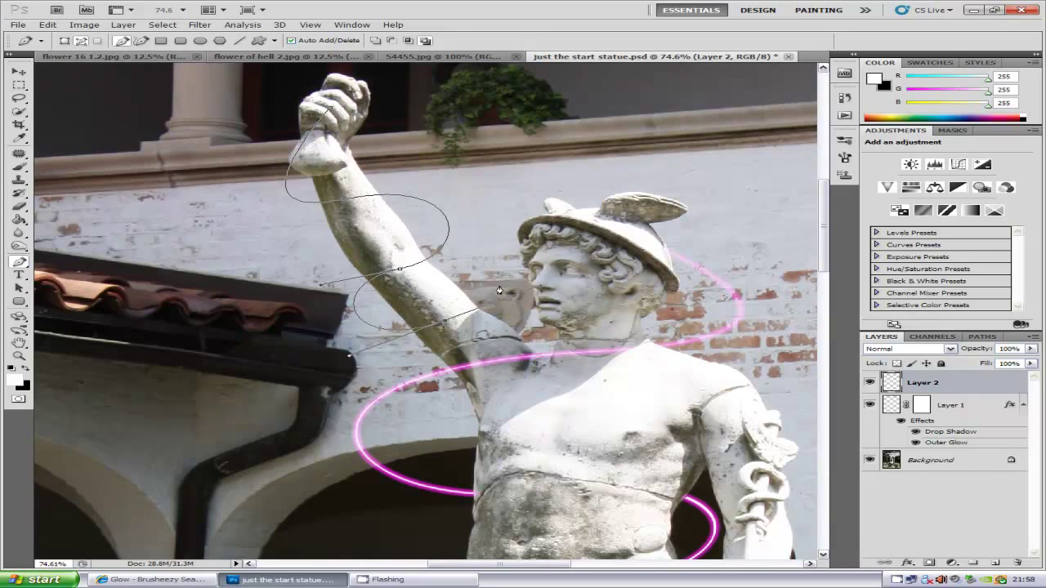
{"action": "right_click", "coordinate": [406, 270]}
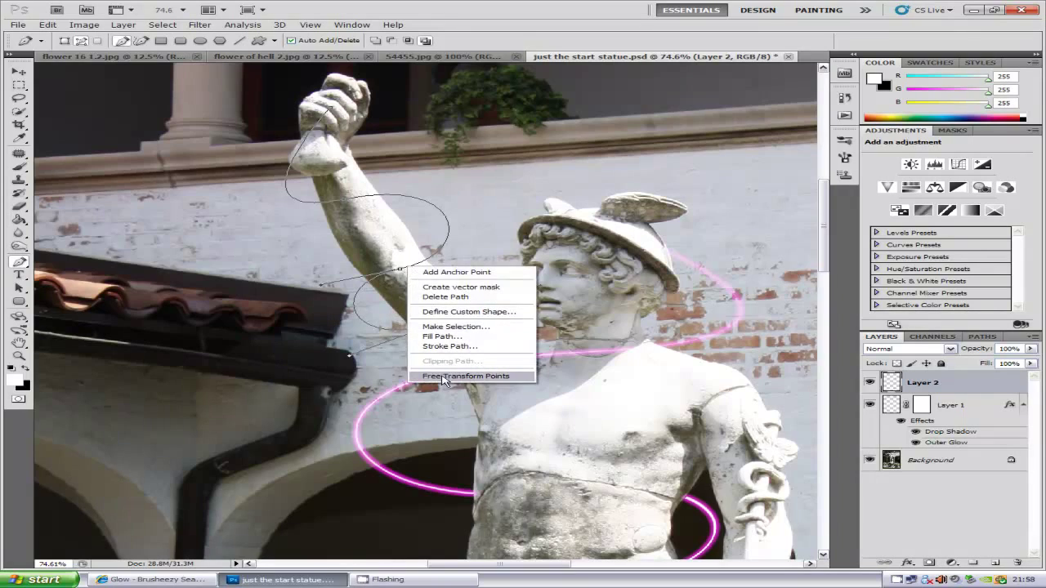
{"action": "left_click", "coordinate": [446, 345]}
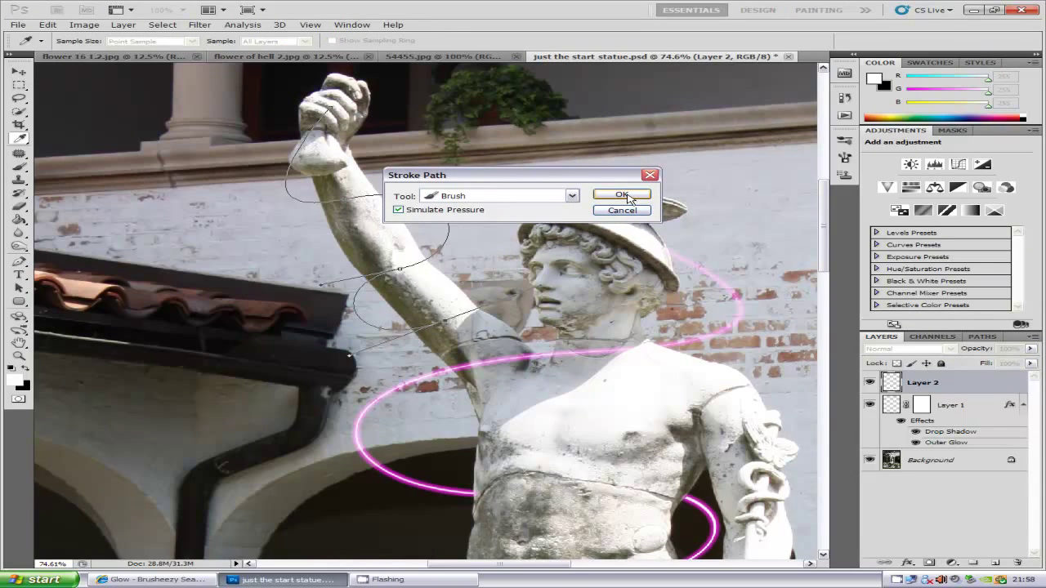
{"action": "left_click", "coordinate": [623, 195]}
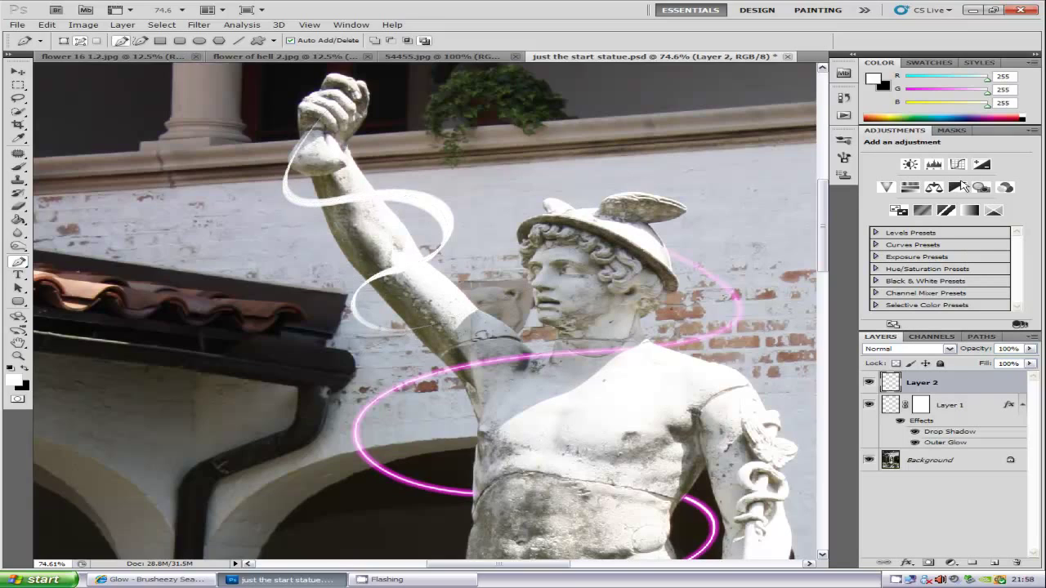
- Apply the pink glow style preset to Layer 2, then recolour its Outer Glow to blue 0208fd
{"action": "double_click", "coordinate": [964, 388]}
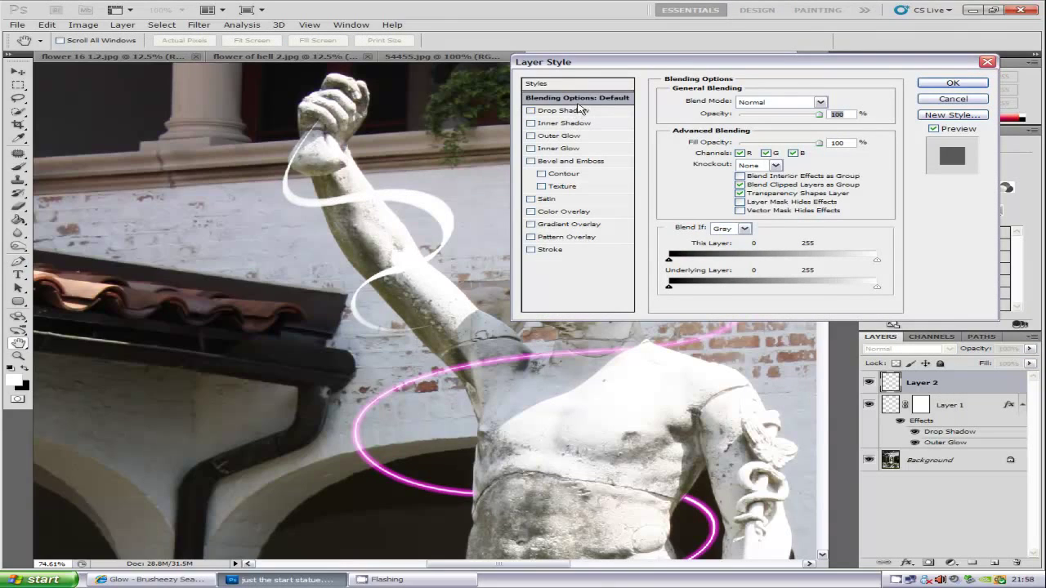
{"action": "left_click", "coordinate": [543, 87]}
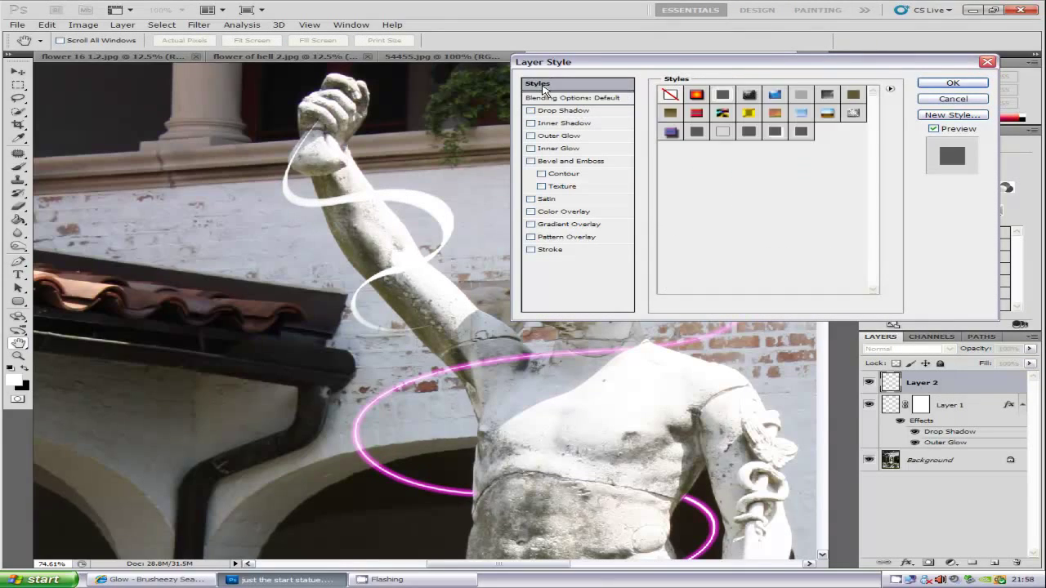
{"action": "left_click", "coordinate": [802, 132]}
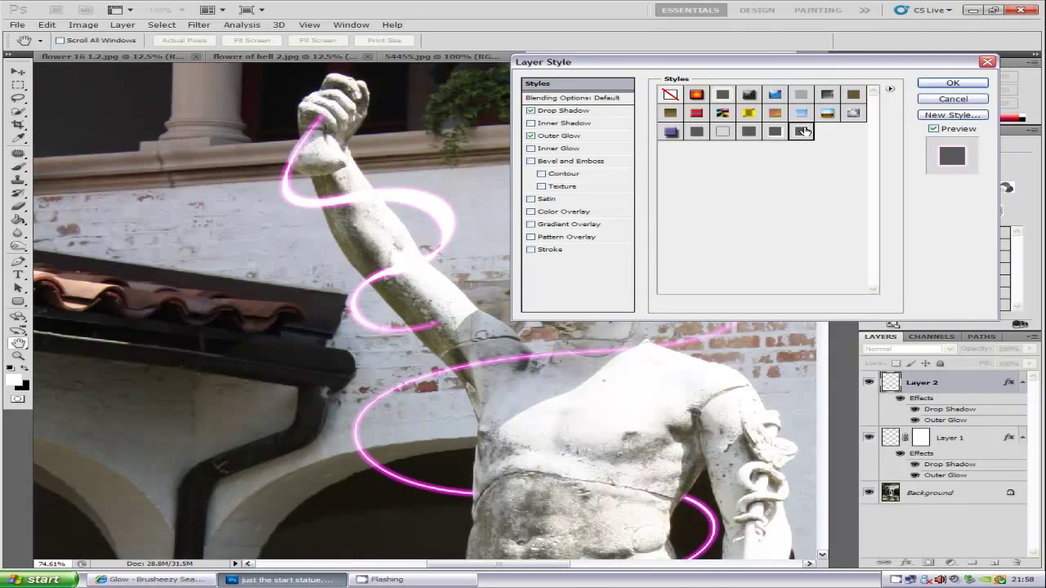
{"action": "left_click", "coordinate": [578, 139]}
{"action": "left_click", "coordinate": [702, 139]}
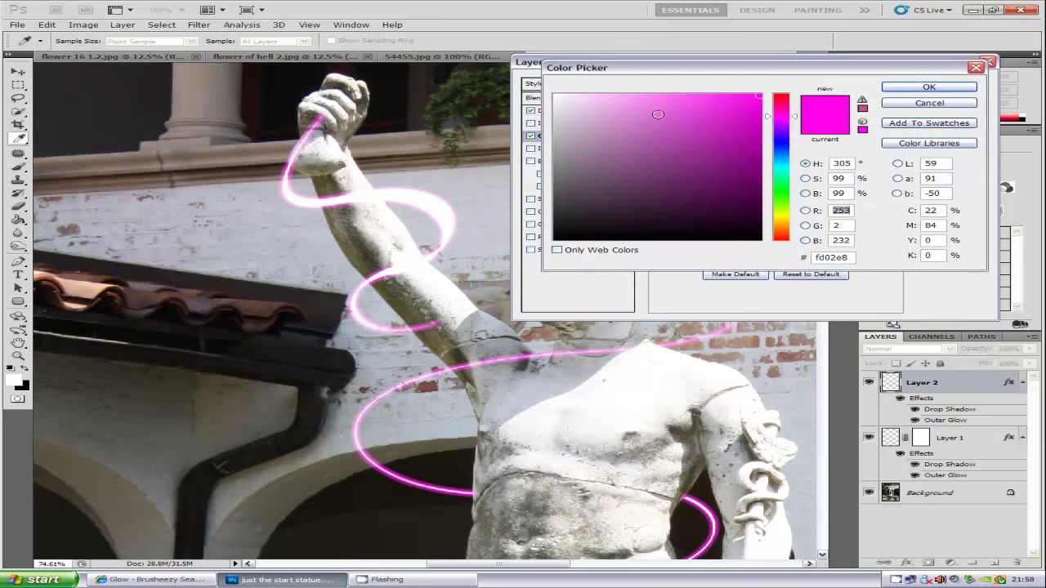
{"action": "left_click", "coordinate": [783, 144]}
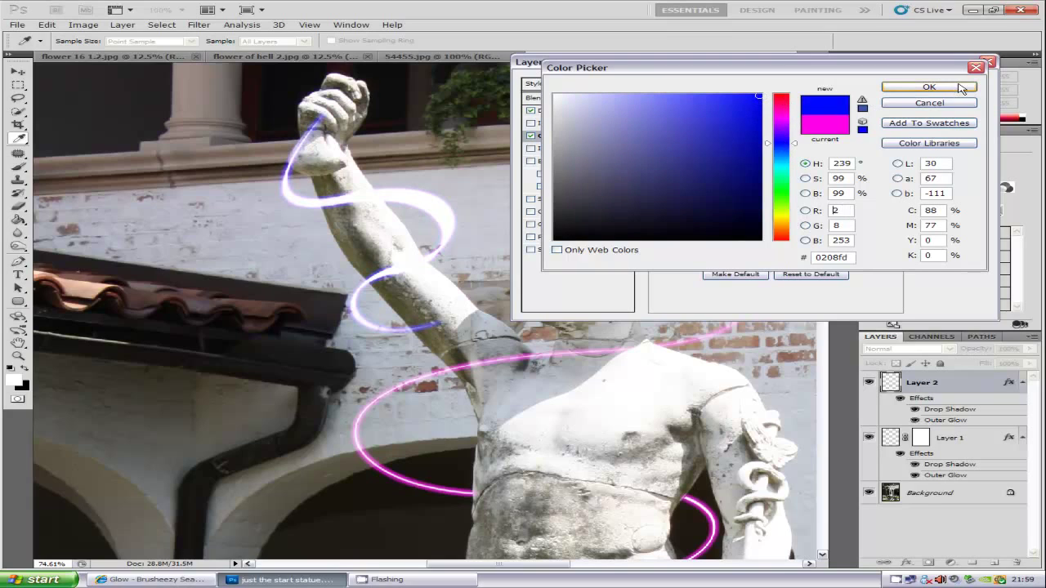
{"action": "left_click", "coordinate": [929, 87]}
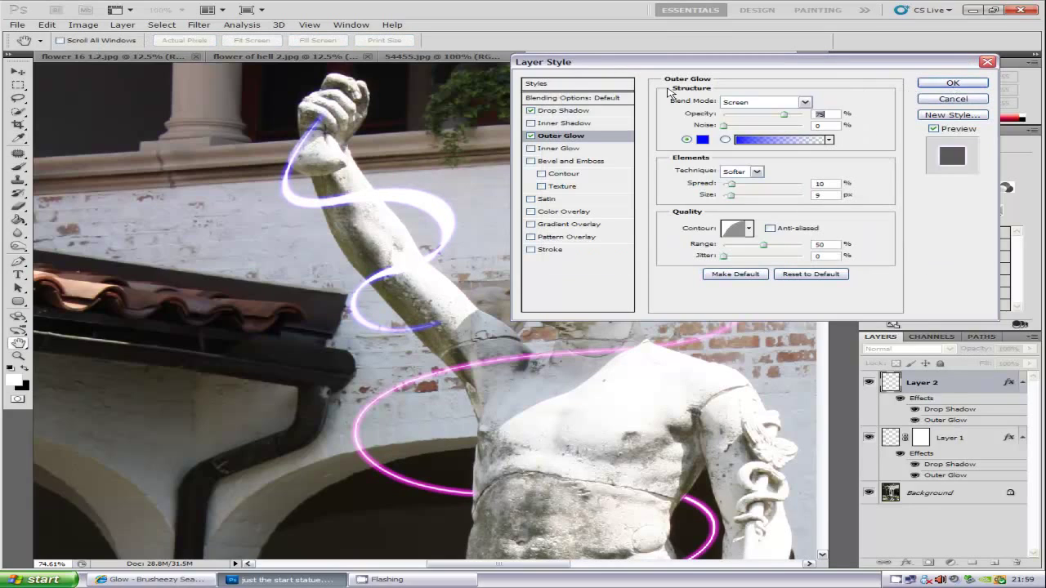
{"action": "left_click", "coordinate": [969, 85]}
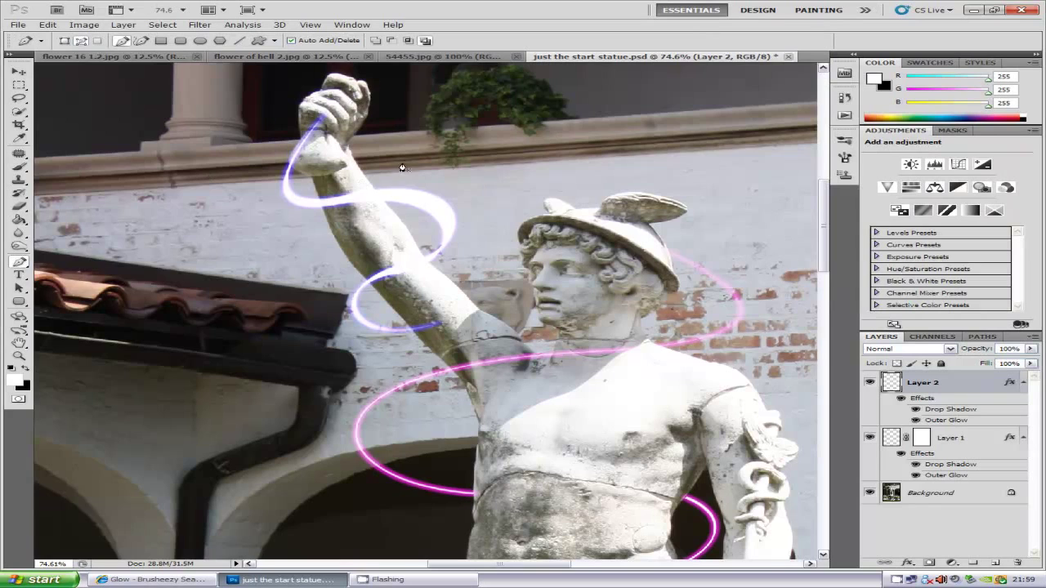
- Fit the whole statue on screen with Ctrl+0, then switch to the flower 16 1.2.jpg document
{"action": "key", "text": "ctrl+0"}
{"action": "scroll", "coordinate": [439, 160], "scroll_direction": "up", "scroll_amount": 3}
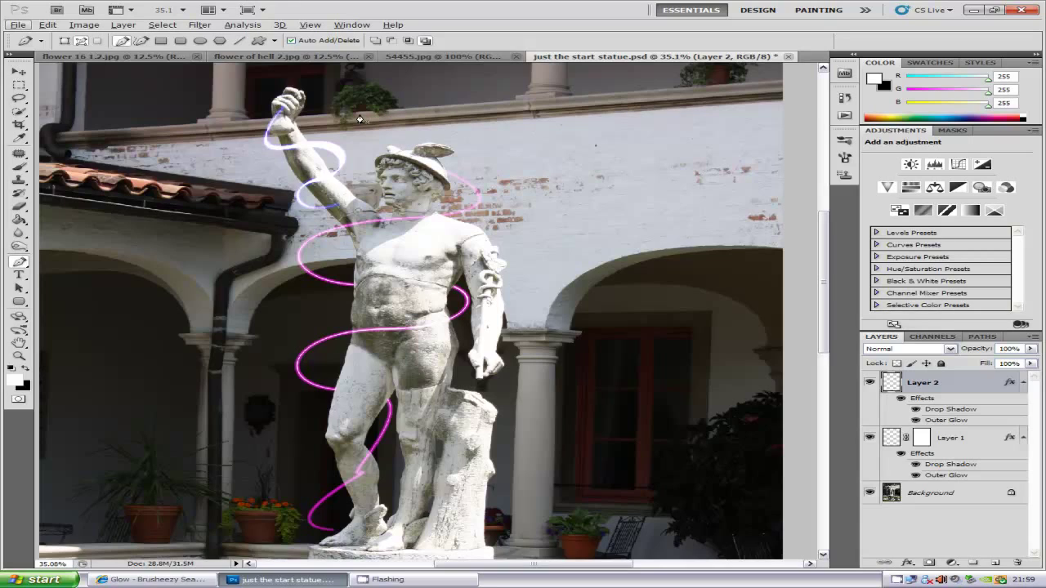
{"action": "left_click", "coordinate": [117, 57]}
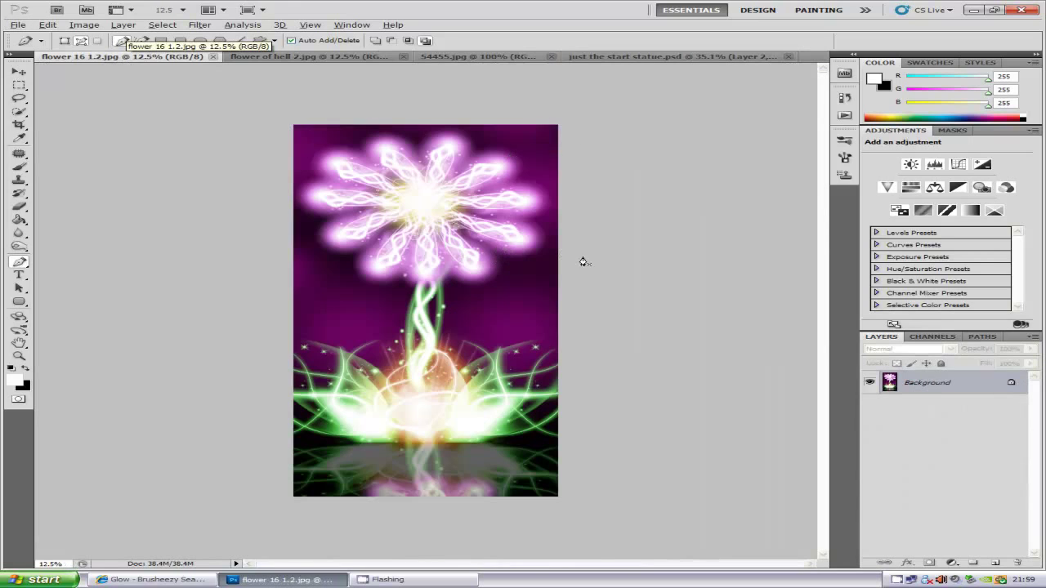
- Zoom into the flower image, then bring Internet Explorer's Brusheezy glow results to the front
{"action": "key", "text": "ctrl+plus"}
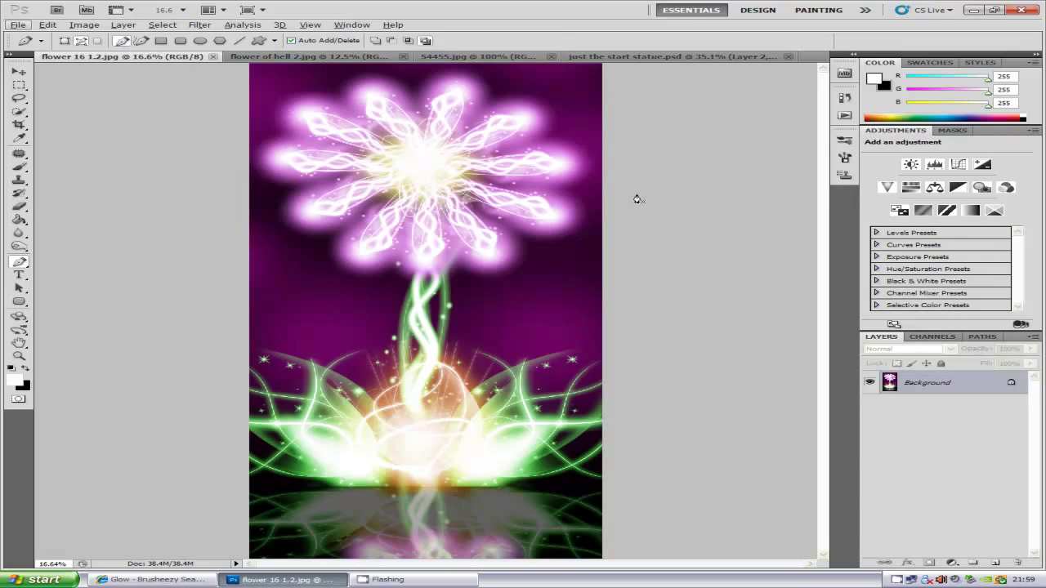
{"action": "left_click", "coordinate": [151, 580]}
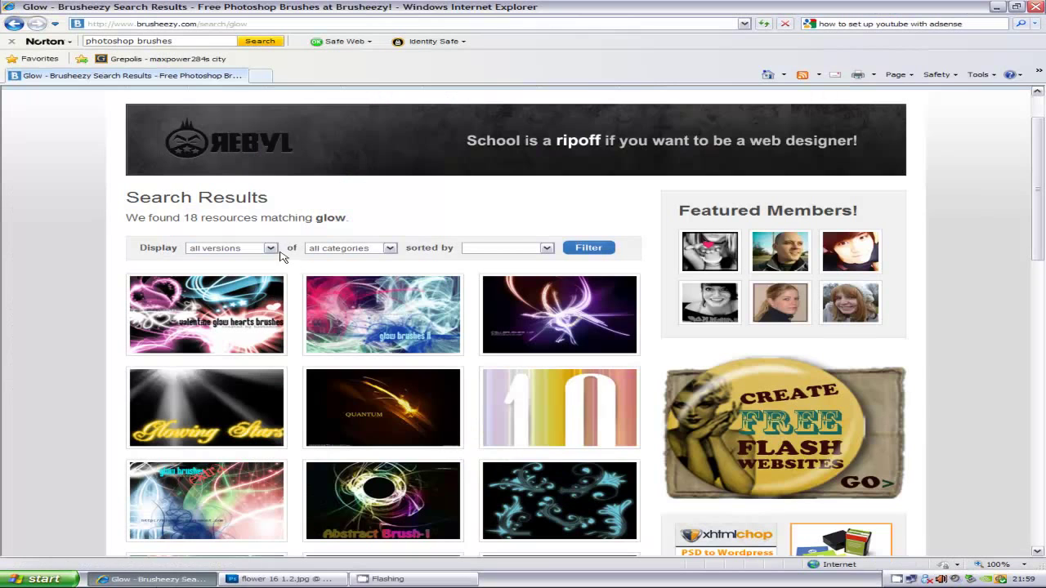
- Scroll through the Brusheezy 'glow' brush results, then return to Photoshop
{"action": "scroll", "coordinate": [294, 211], "scroll_direction": "down", "scroll_amount": 1}
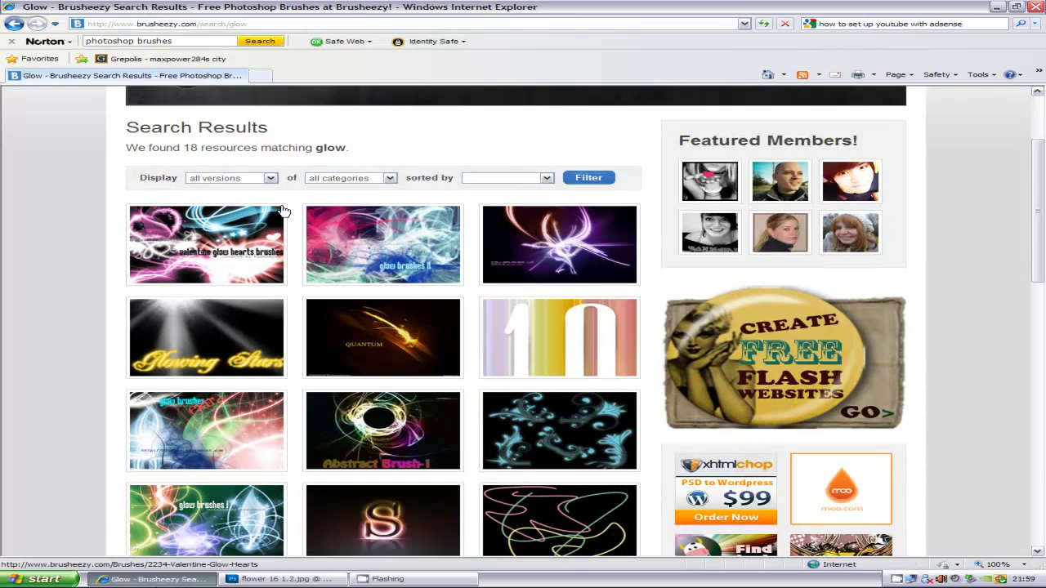
{"action": "scroll", "coordinate": [284, 204], "scroll_direction": "up", "scroll_amount": 2}
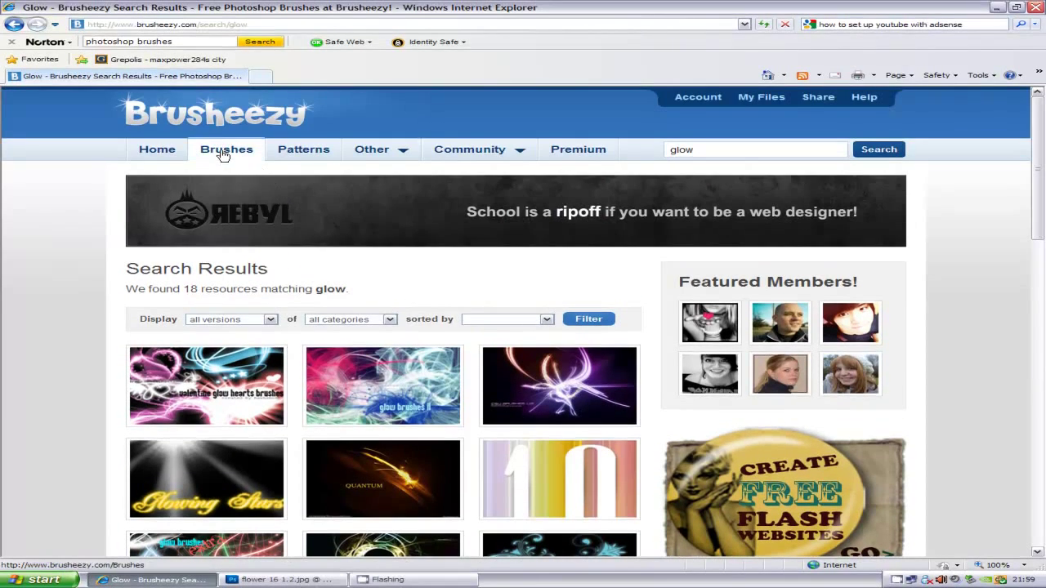
{"action": "scroll", "coordinate": [223, 156], "scroll_direction": "down", "scroll_amount": 3}
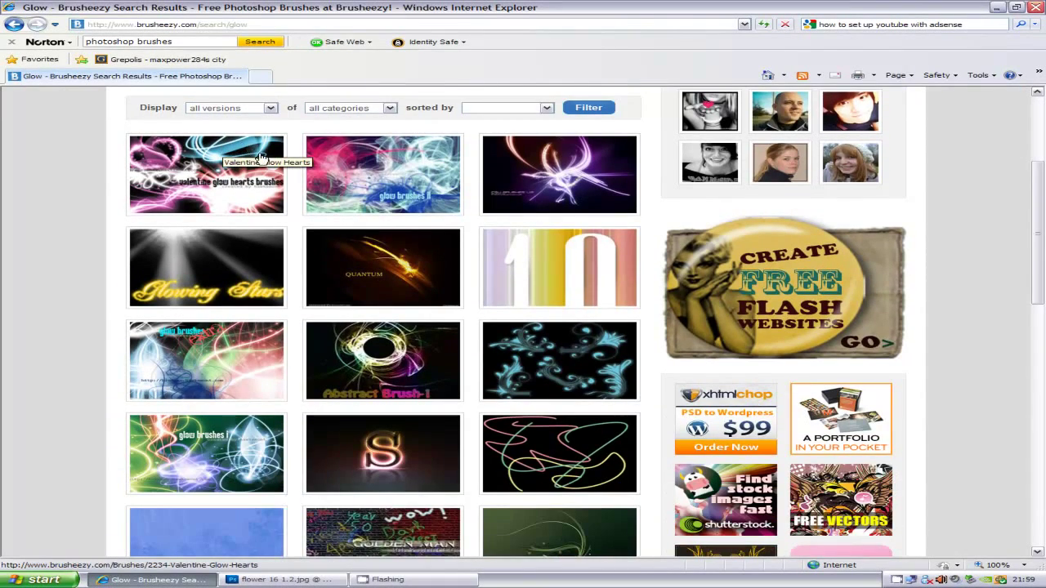
{"action": "scroll", "coordinate": [262, 156], "scroll_direction": "down", "scroll_amount": 4}
{"action": "scroll", "coordinate": [233, 149], "scroll_direction": "up", "scroll_amount": 4}
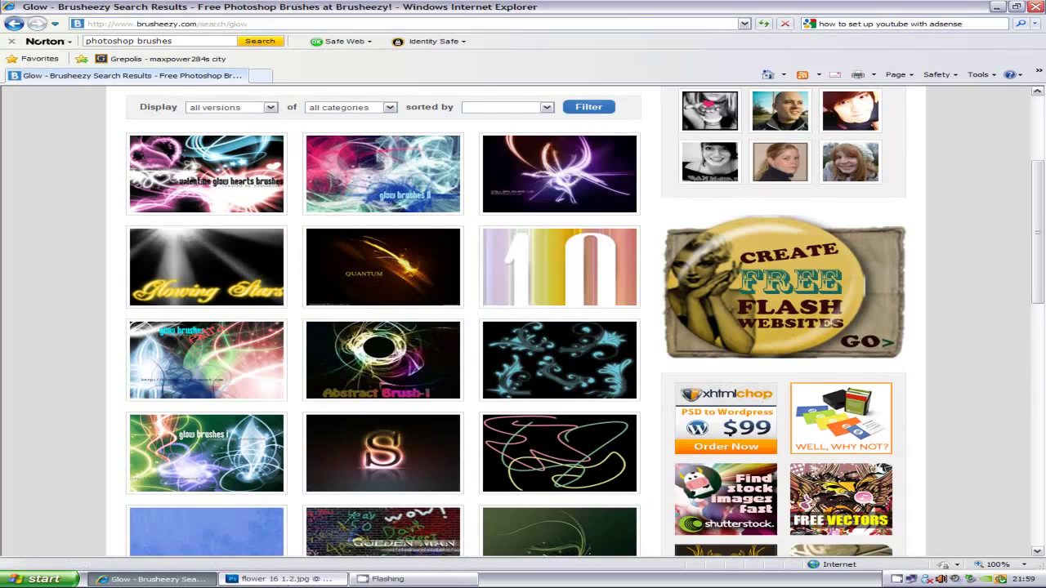
{"action": "key", "text": "alt+Tab"}
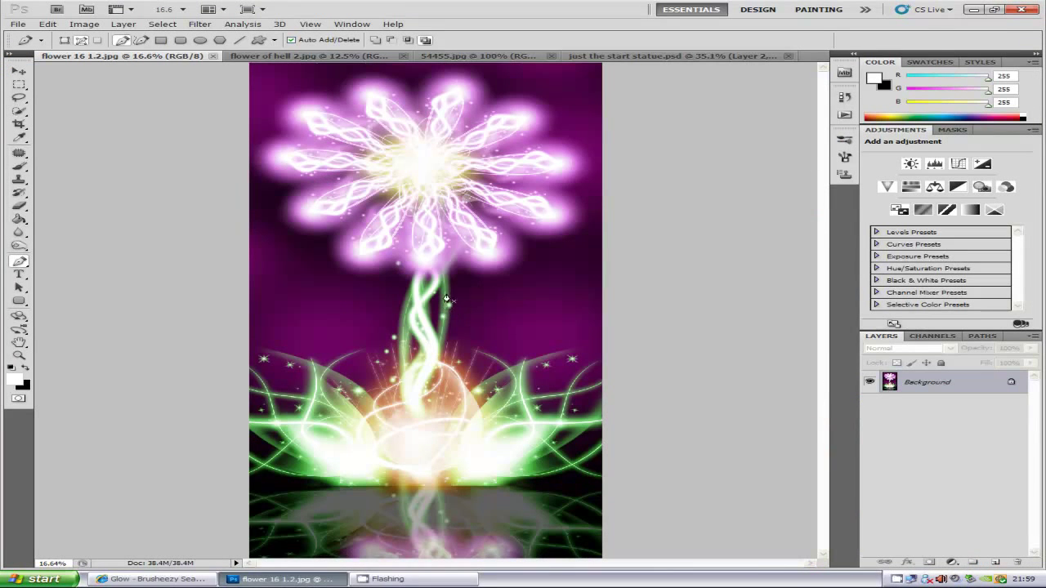
- View the flower of hell 2.jpg and 54455.jpg examples, then return to just the start statue.psd
{"action": "left_click", "coordinate": [307, 58]}
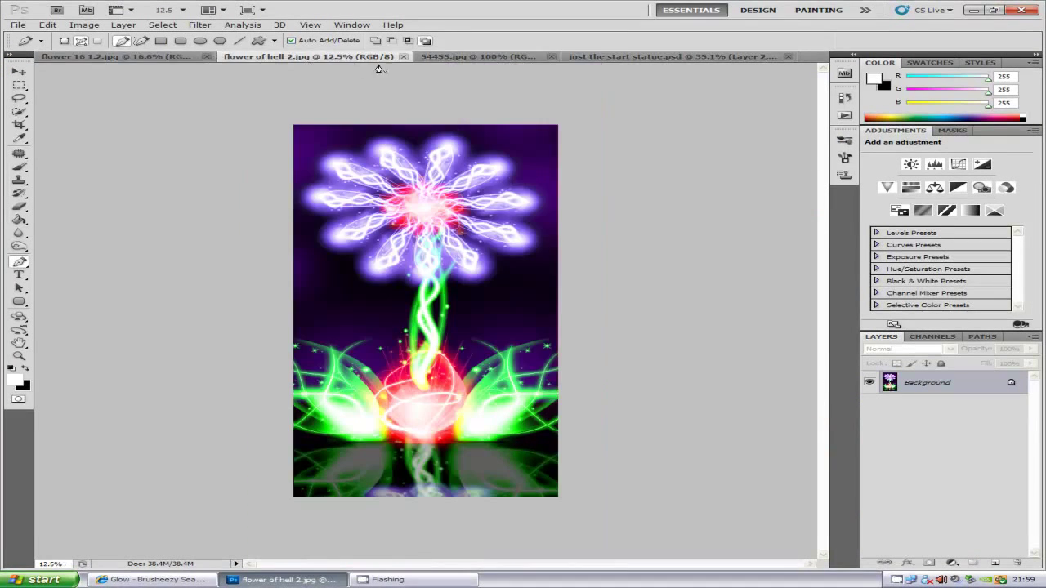
{"action": "left_click", "coordinate": [482, 58]}
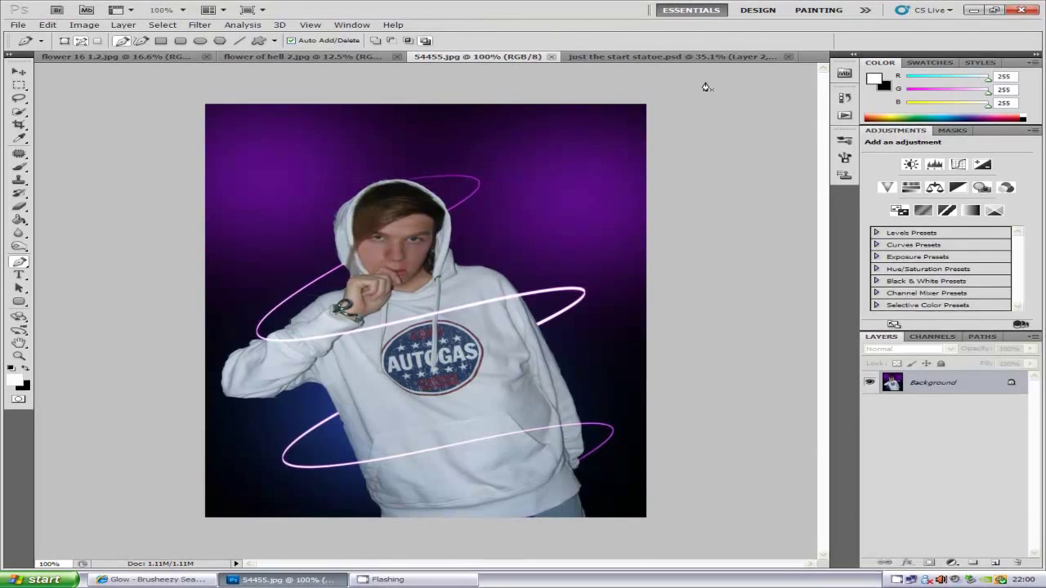
{"action": "left_click", "coordinate": [666, 59]}
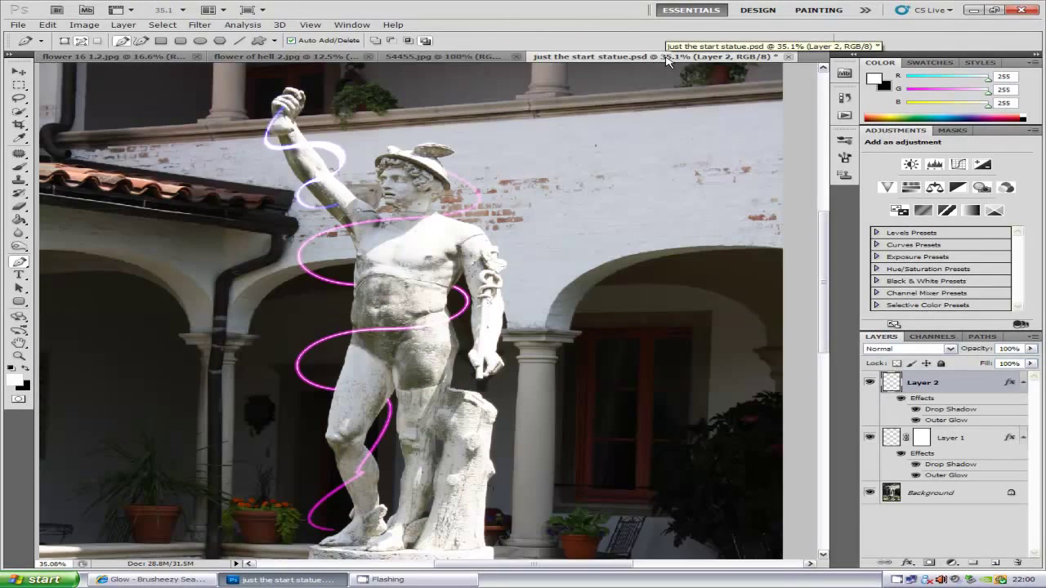